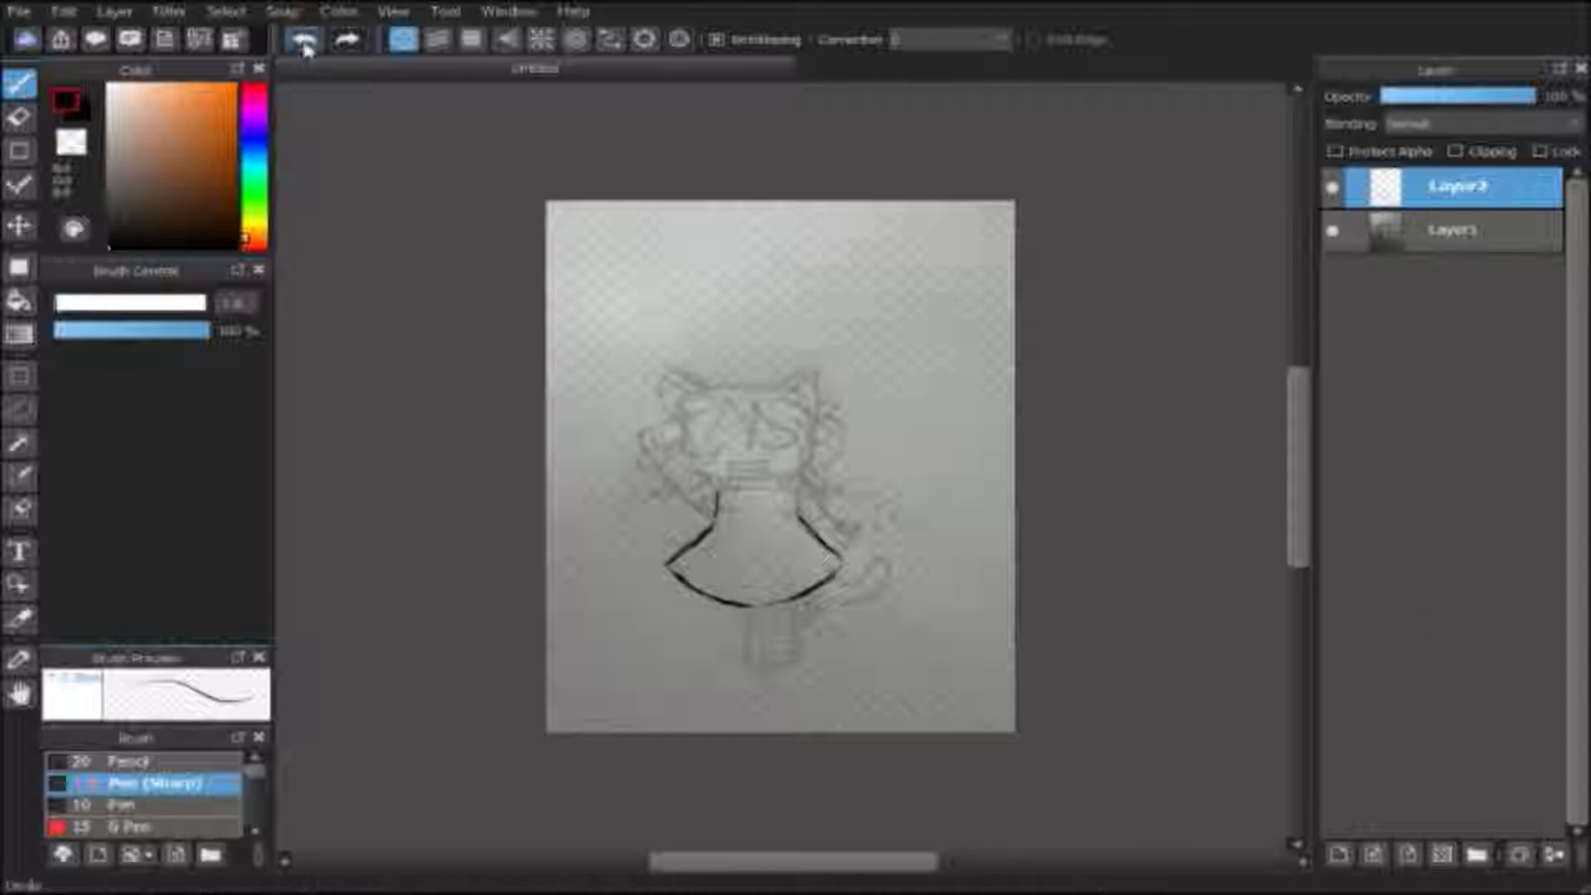
Step: Restore the undone dress outline strokes and ink the figure's left arm
left_click(347, 38)
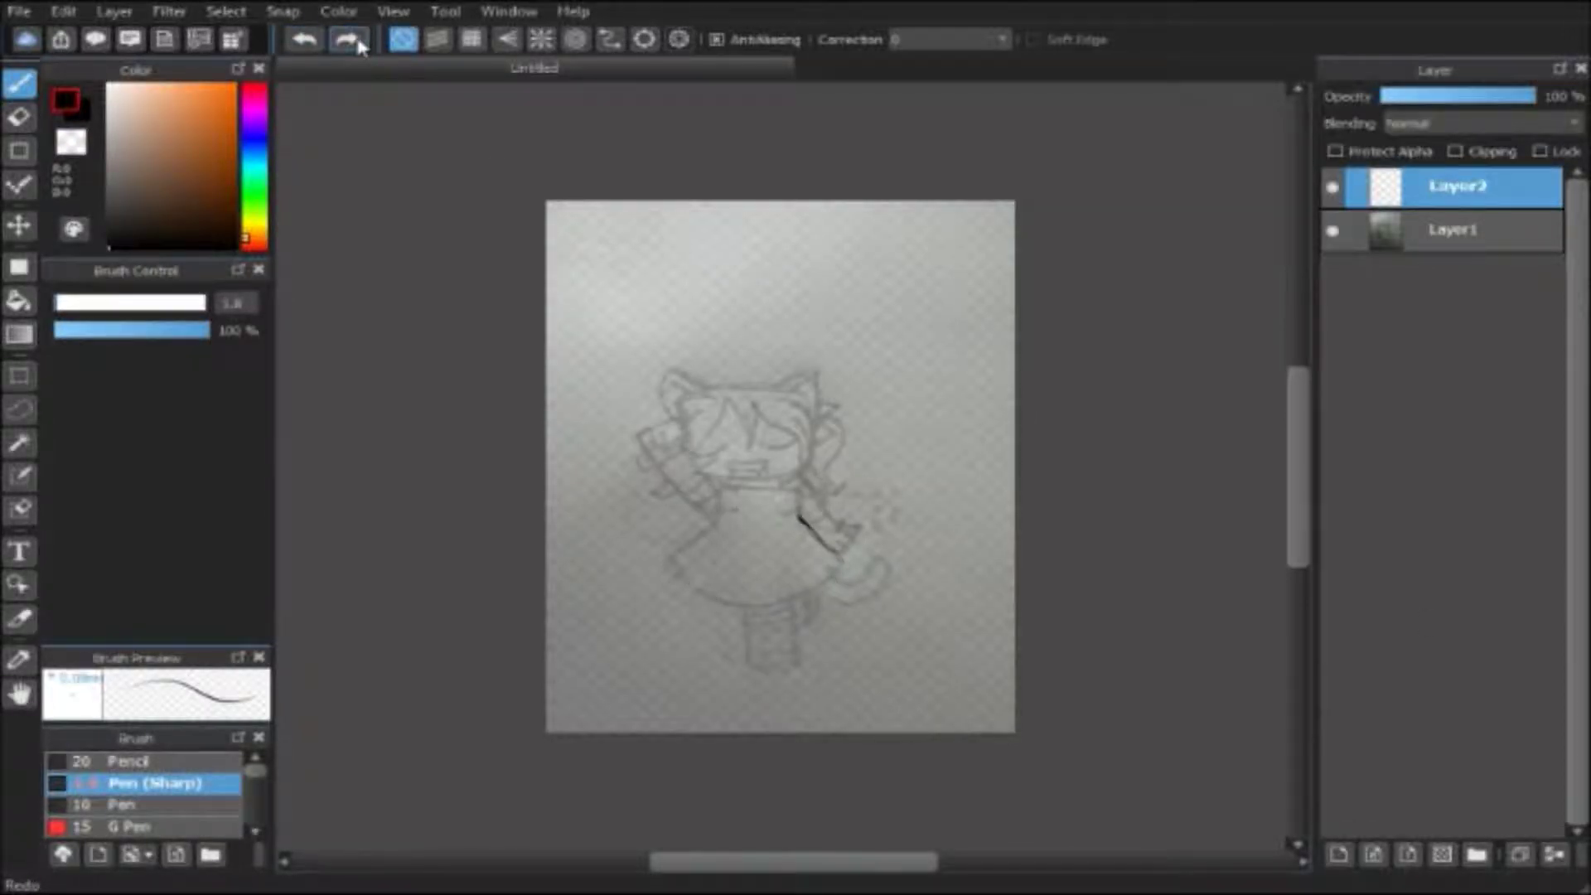
left_click(347, 39)
left_click(346, 39)
left_click_drag(659, 473, 713, 515)
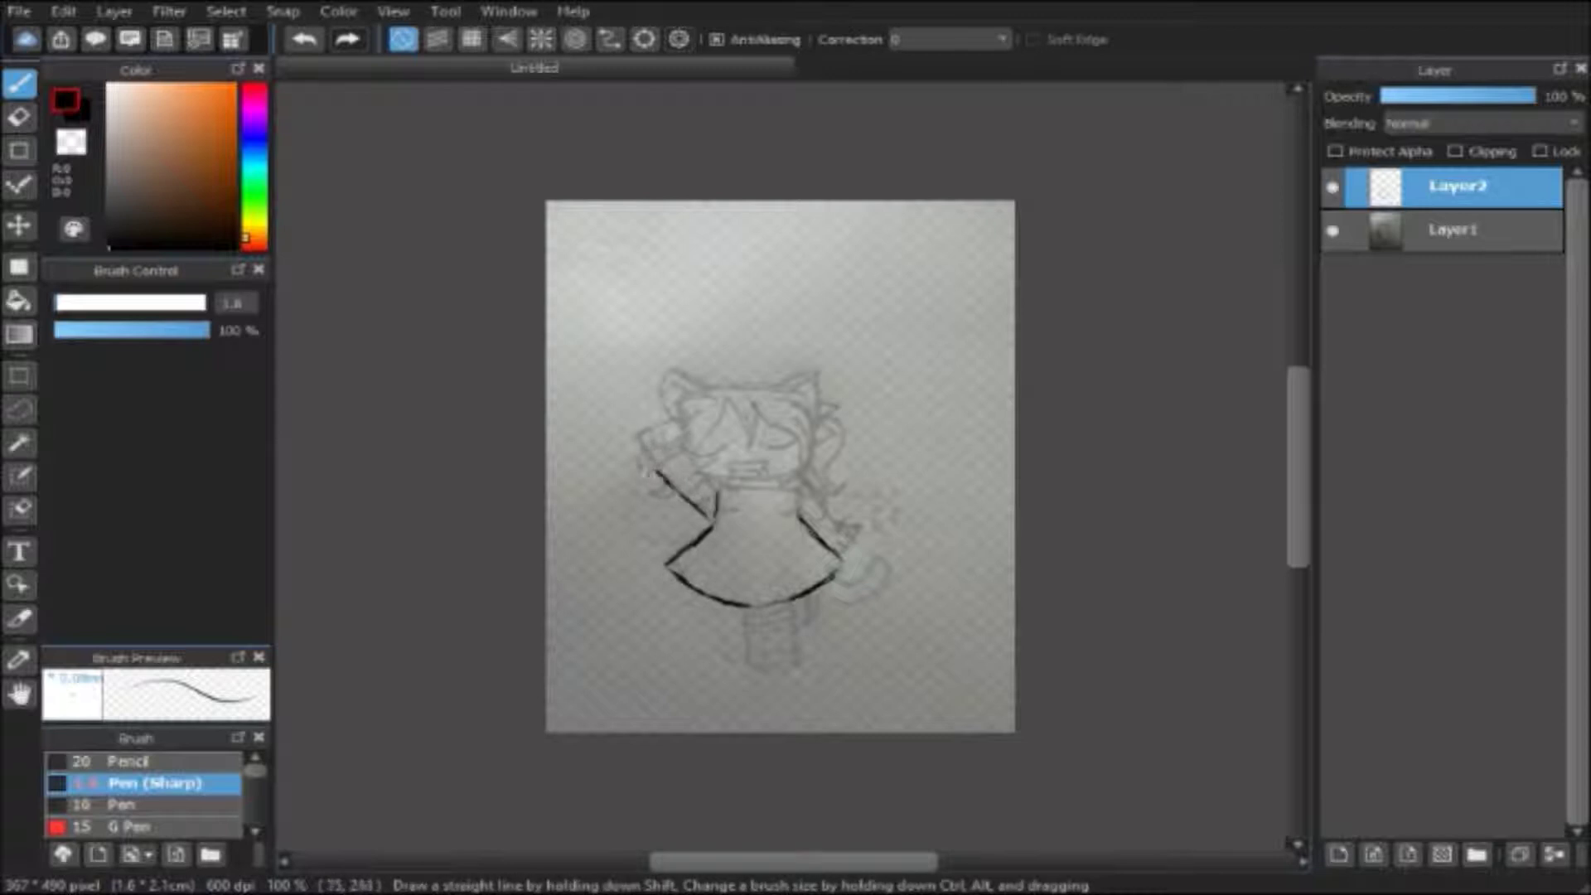
key("ctrl+z")
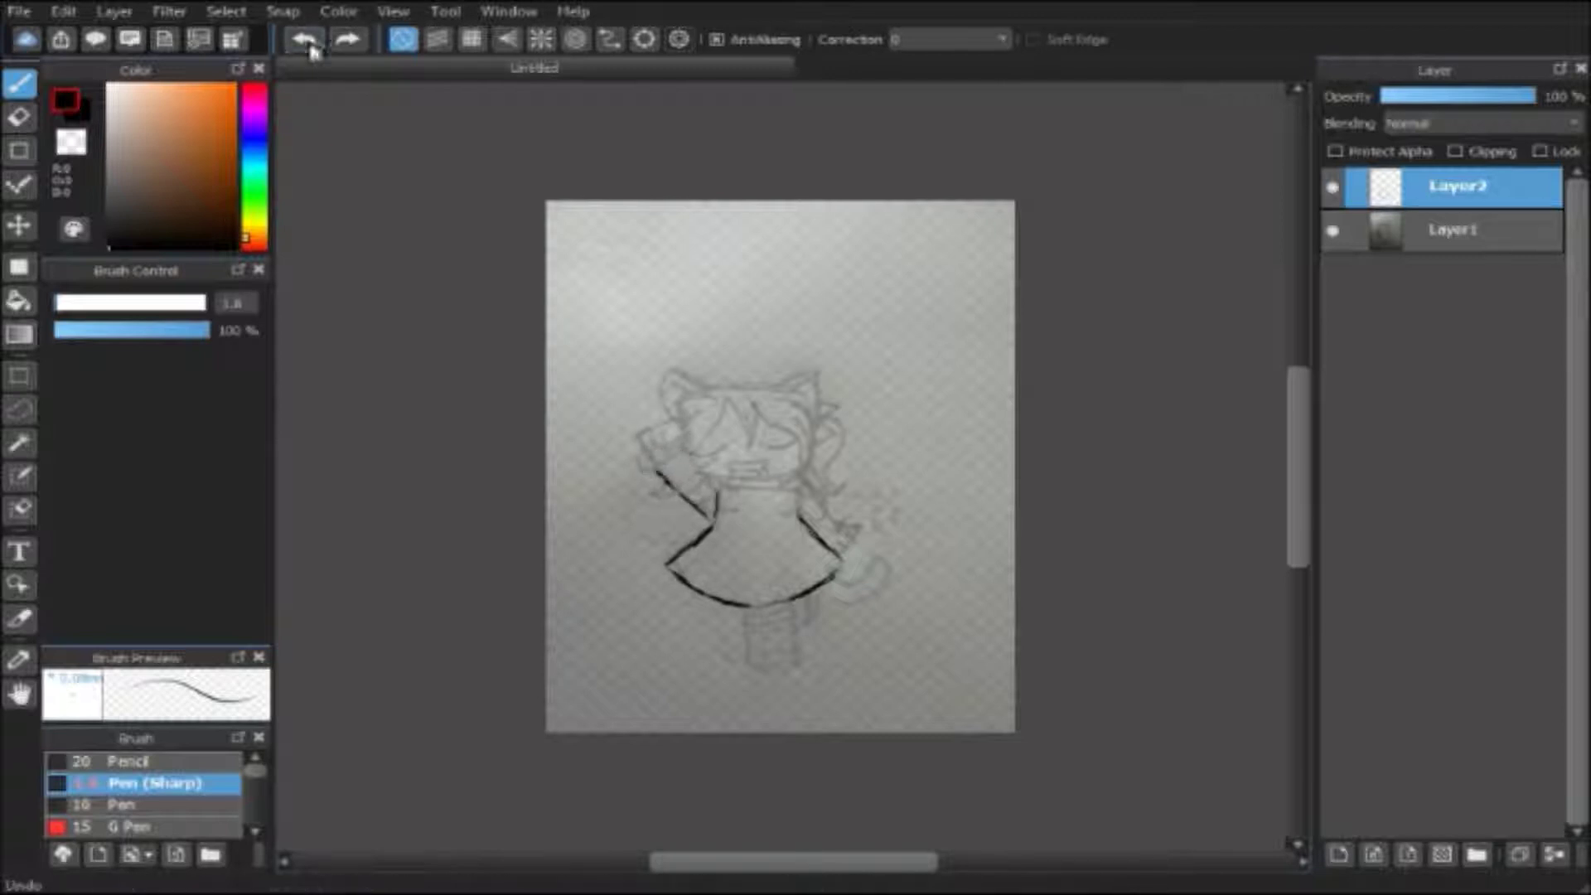
left_click_drag(684, 460, 637, 461)
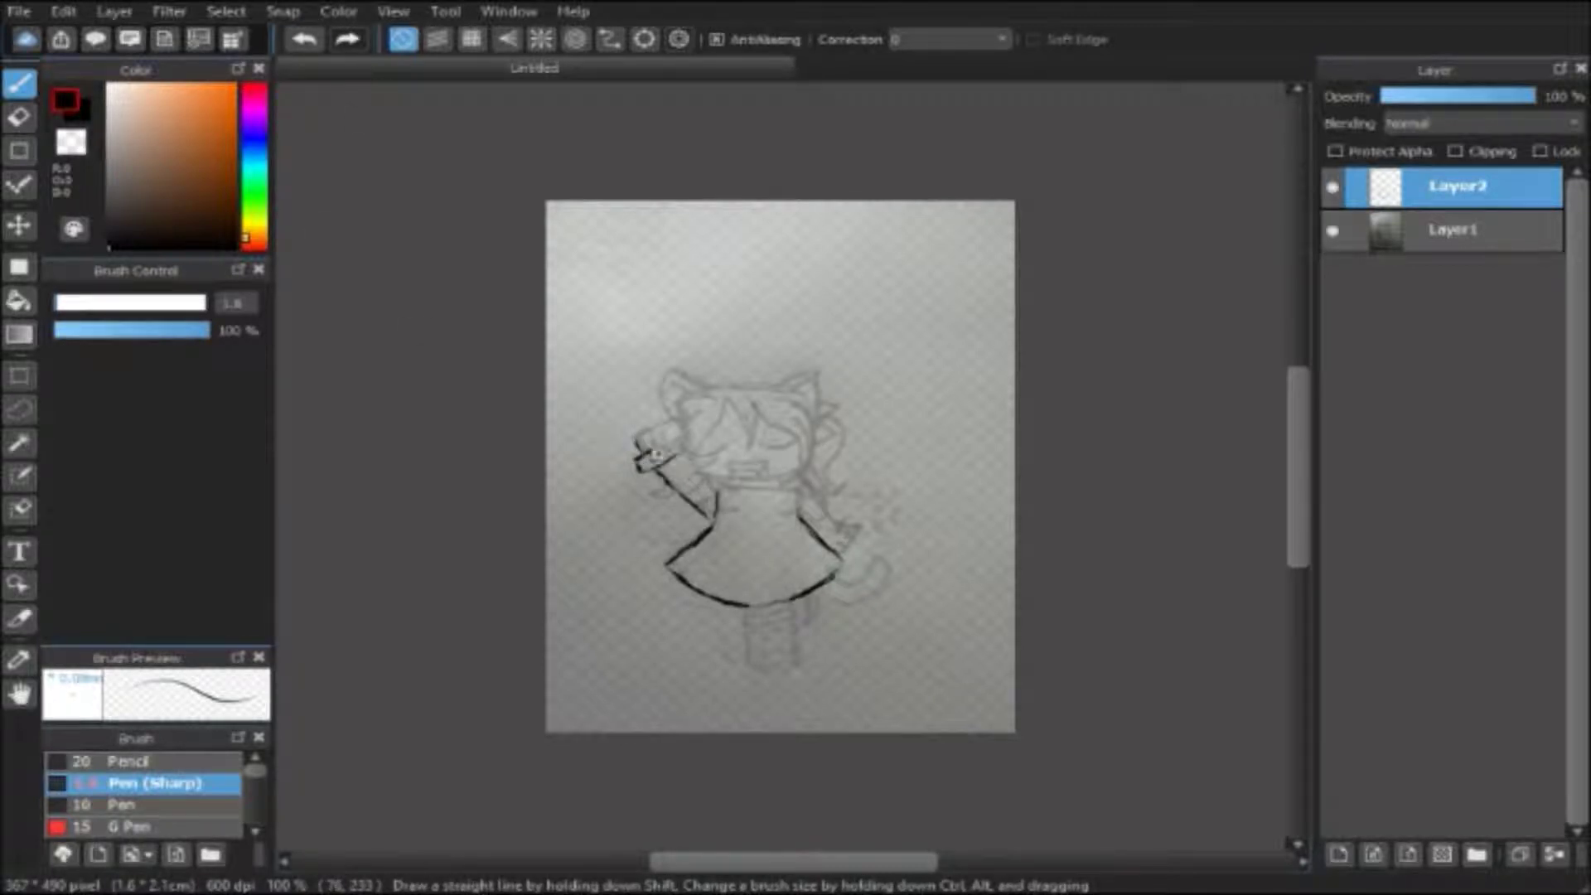
Step: Ink the raised boxy hand, undoing slips, then outline the right arm
left_click_drag(684, 425, 650, 439)
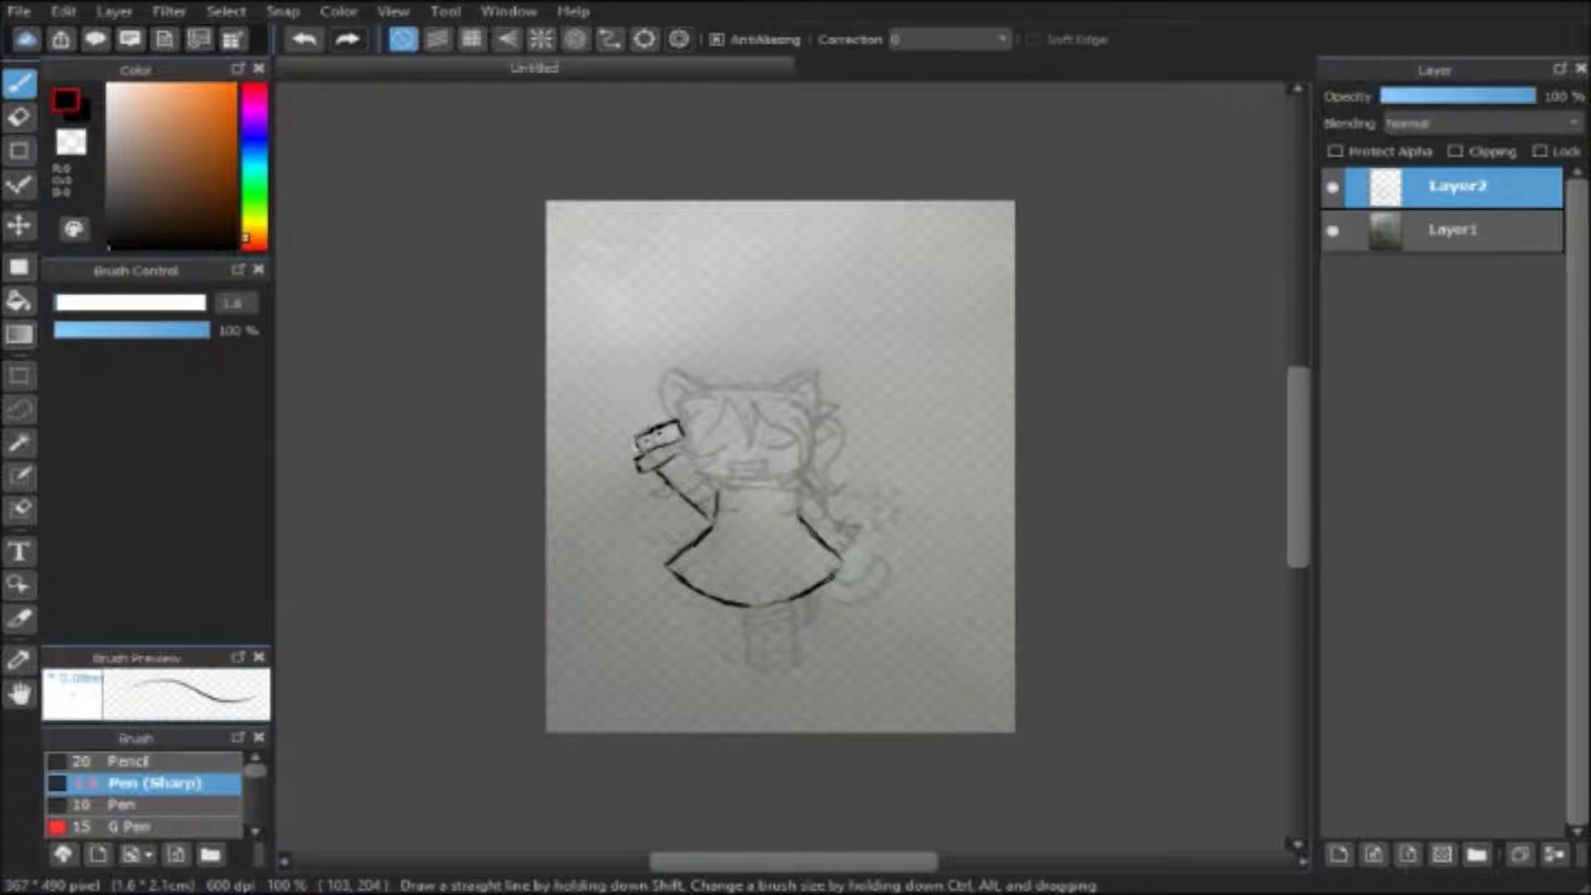
left_click_drag(638, 454, 680, 448)
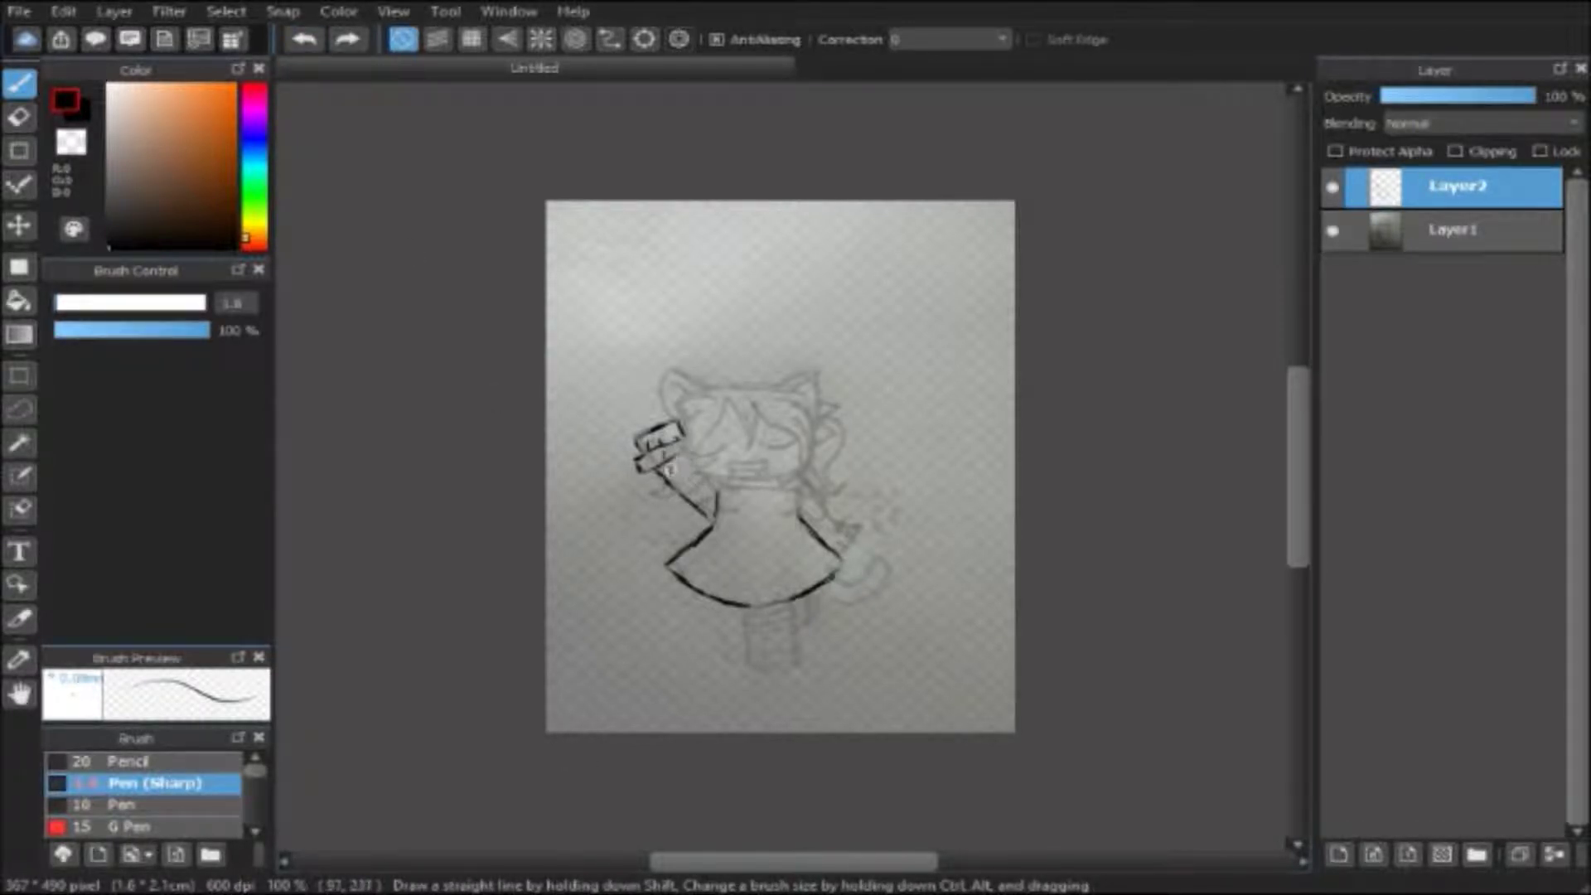
left_click(322, 46)
left_click(321, 50)
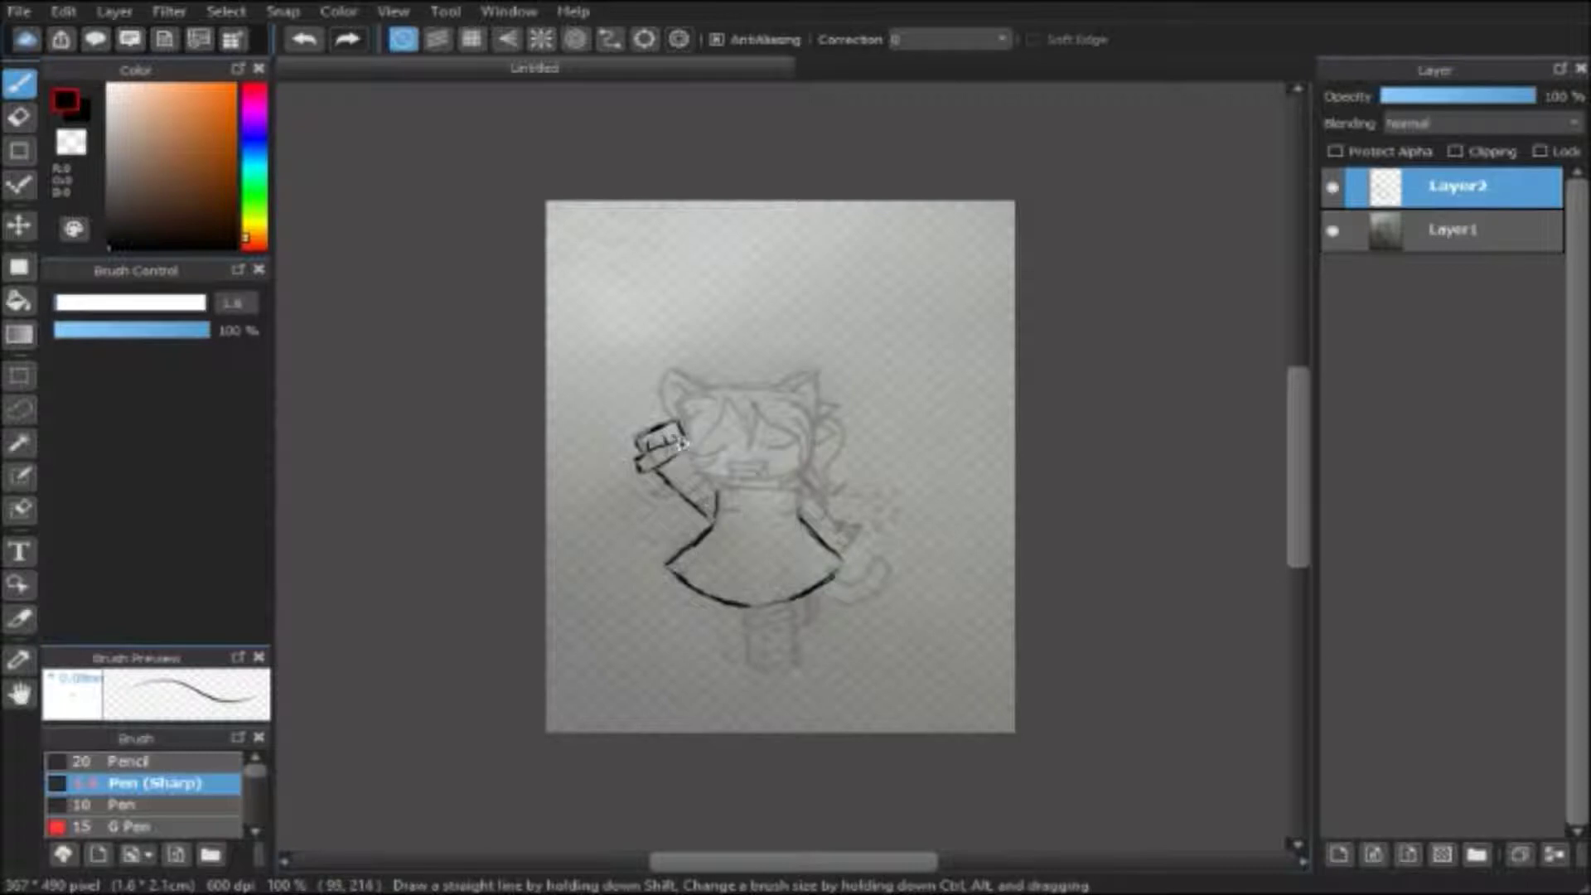
left_click_drag(640, 454, 675, 460)
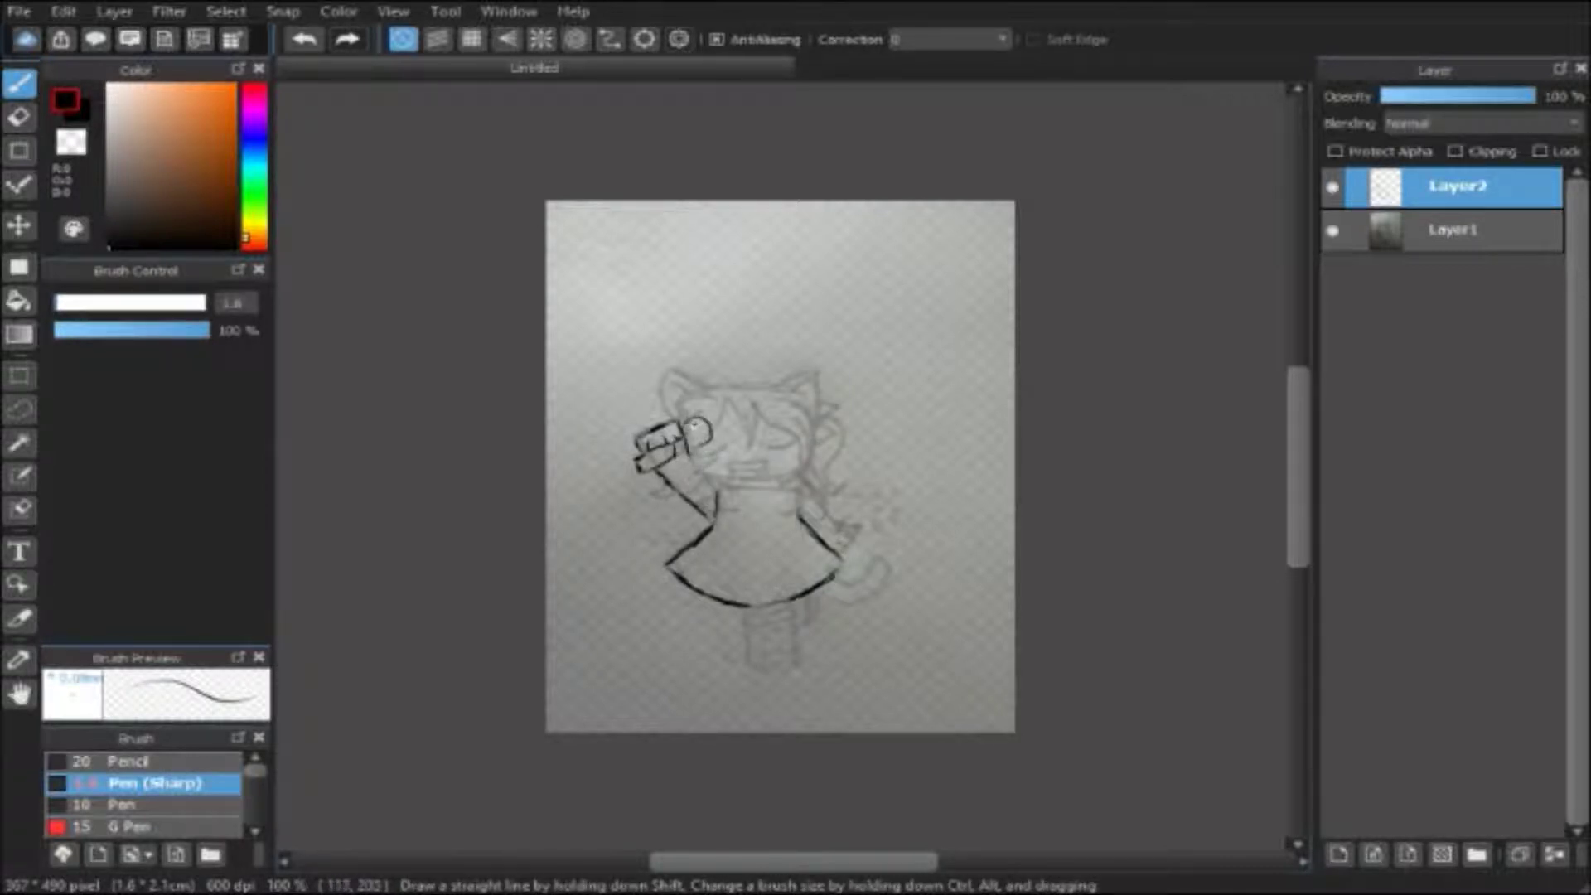
left_click(304, 39)
left_click_drag(690, 425, 700, 444)
key("ctrl+z")
key("ctrl+y")
key("ctrl+z")
left_click_drag(808, 488, 845, 555)
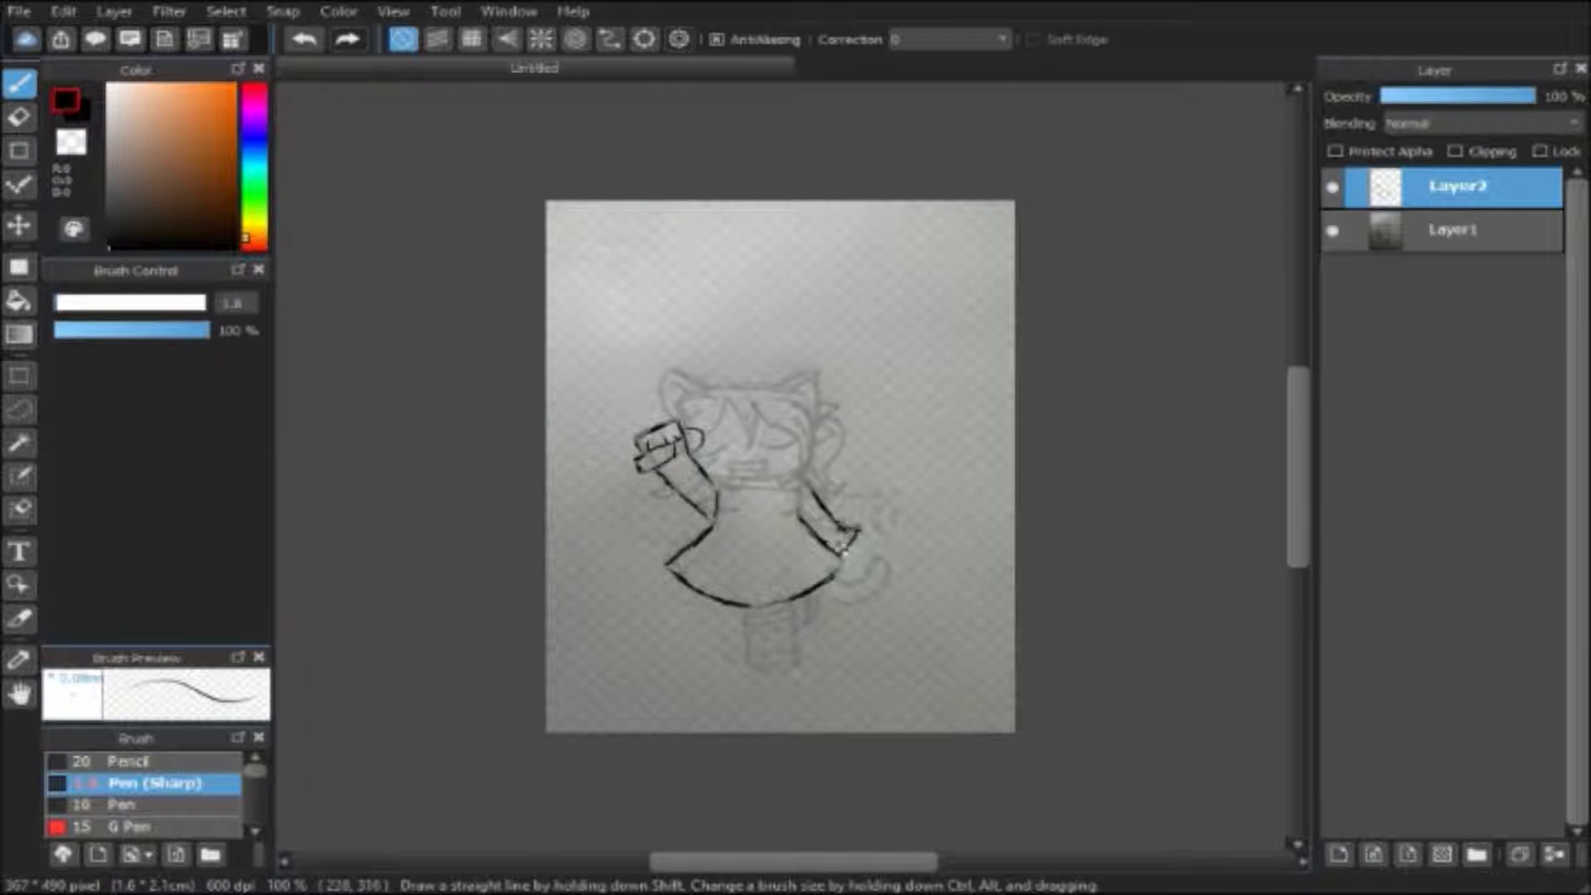
Step: Erase stray marks inside the raised fist and redraw its finger lines
key("e")
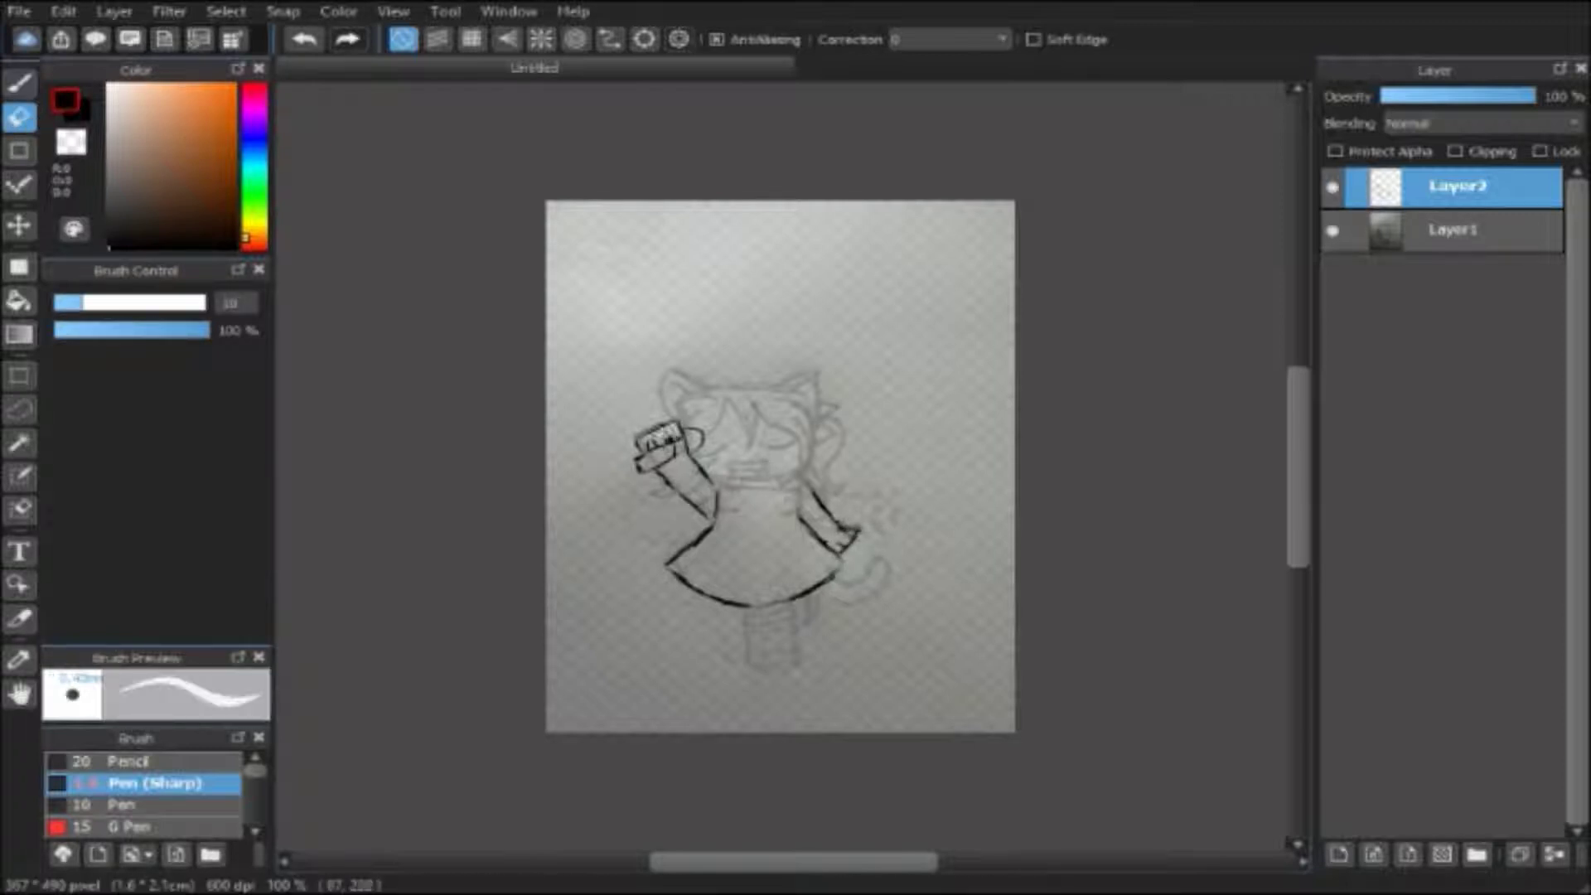
left_click_drag(678, 445, 655, 451)
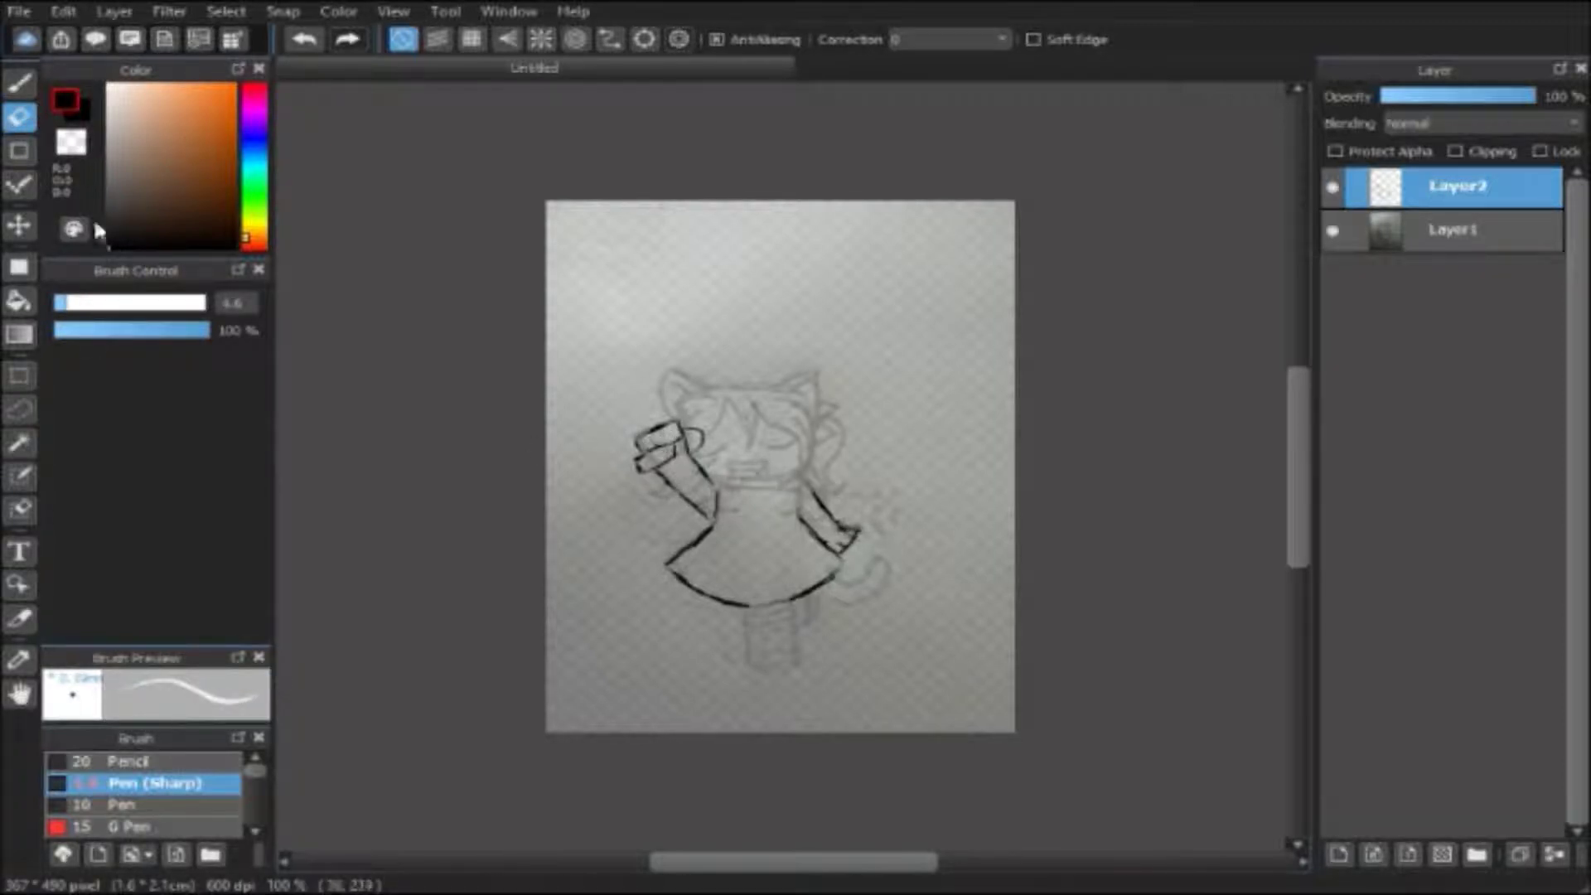
key("b")
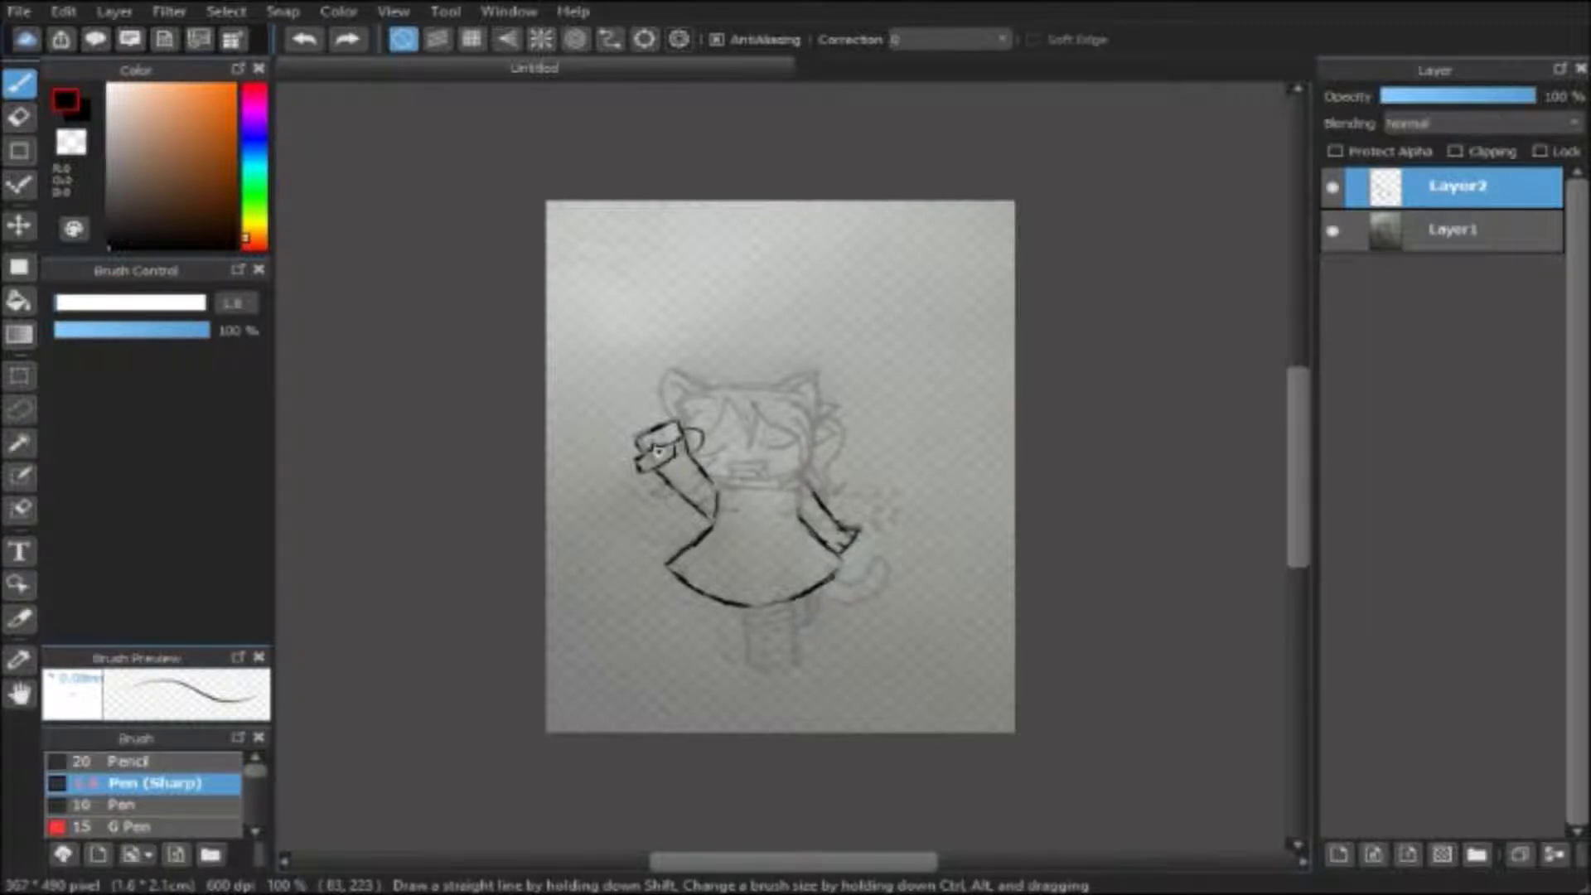
left_click_drag(663, 452, 690, 426)
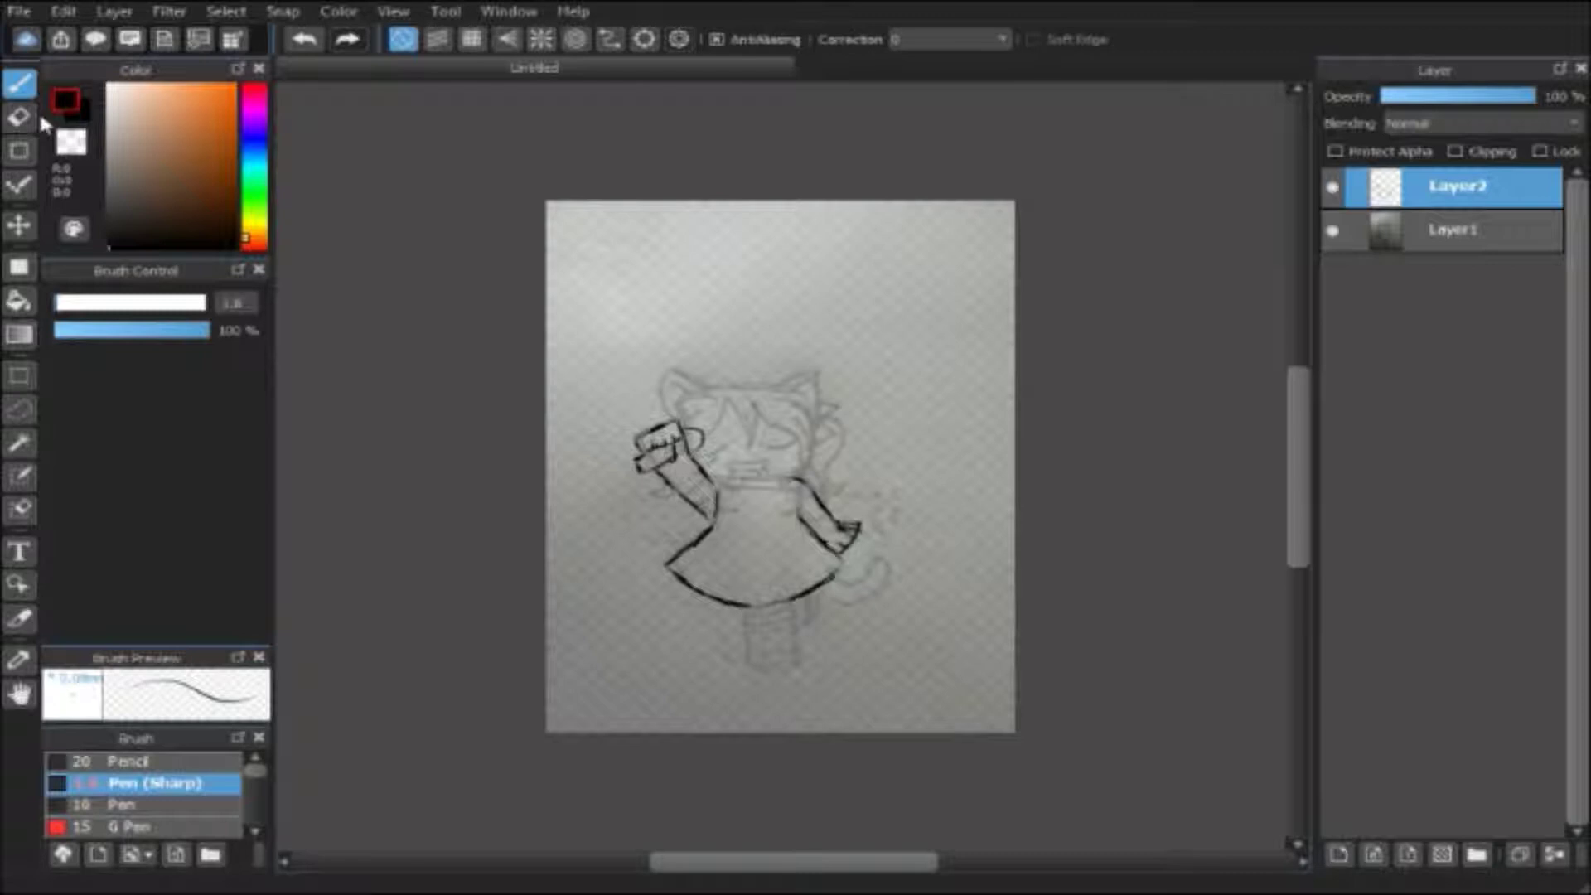
Step: Trim and close off the right hand's tip, then ink the neckline across the chest
left_click(24, 117)
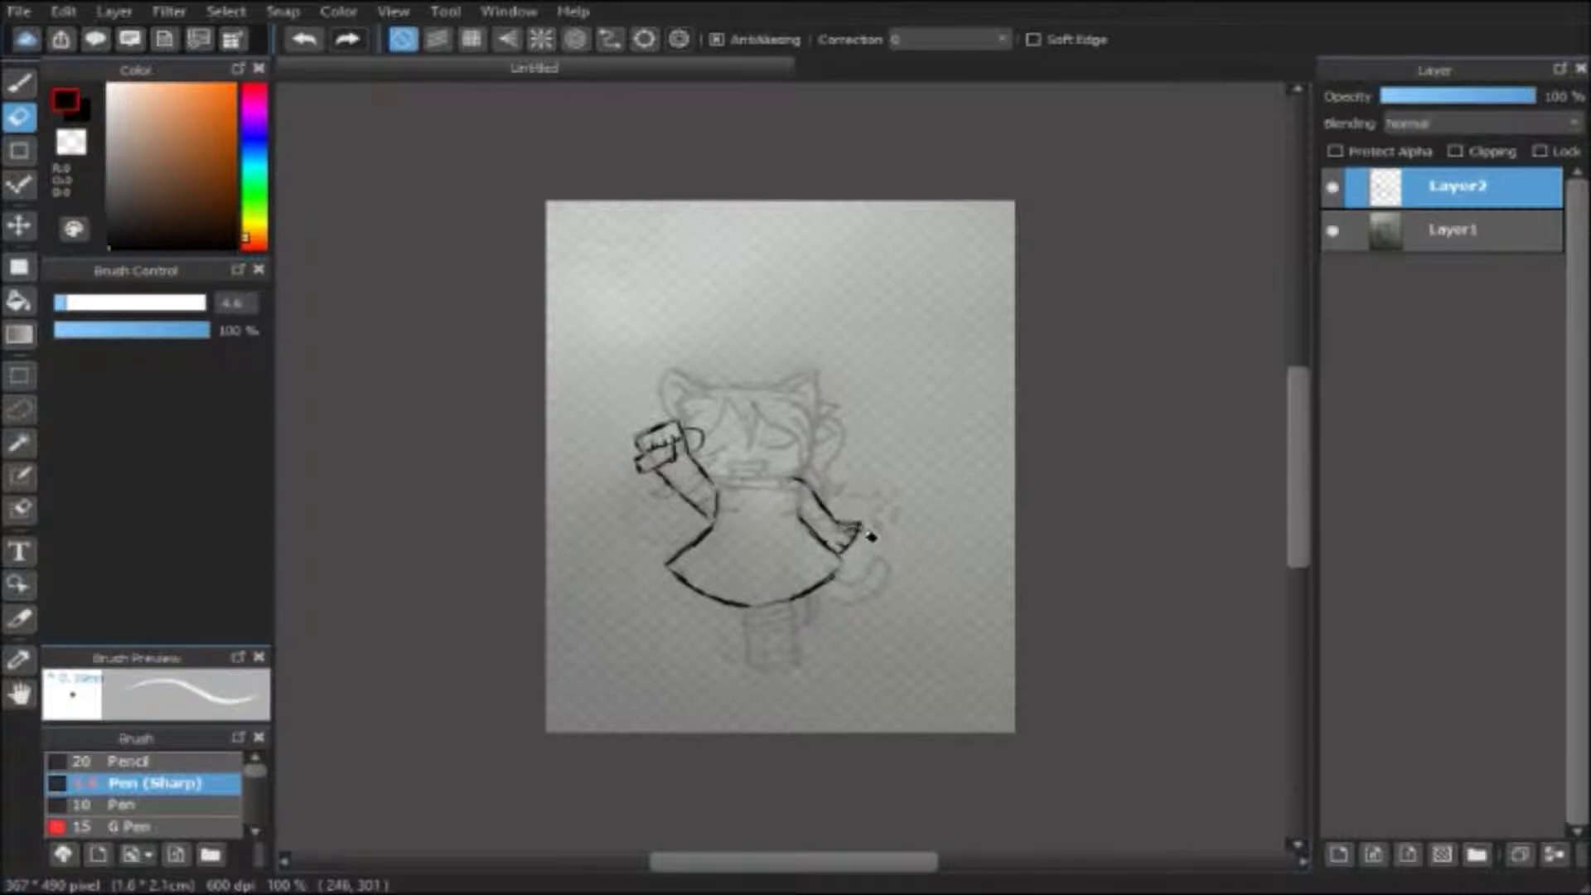
left_click_drag(870, 530, 844, 525)
key("b")
left_click_drag(844, 537, 859, 531)
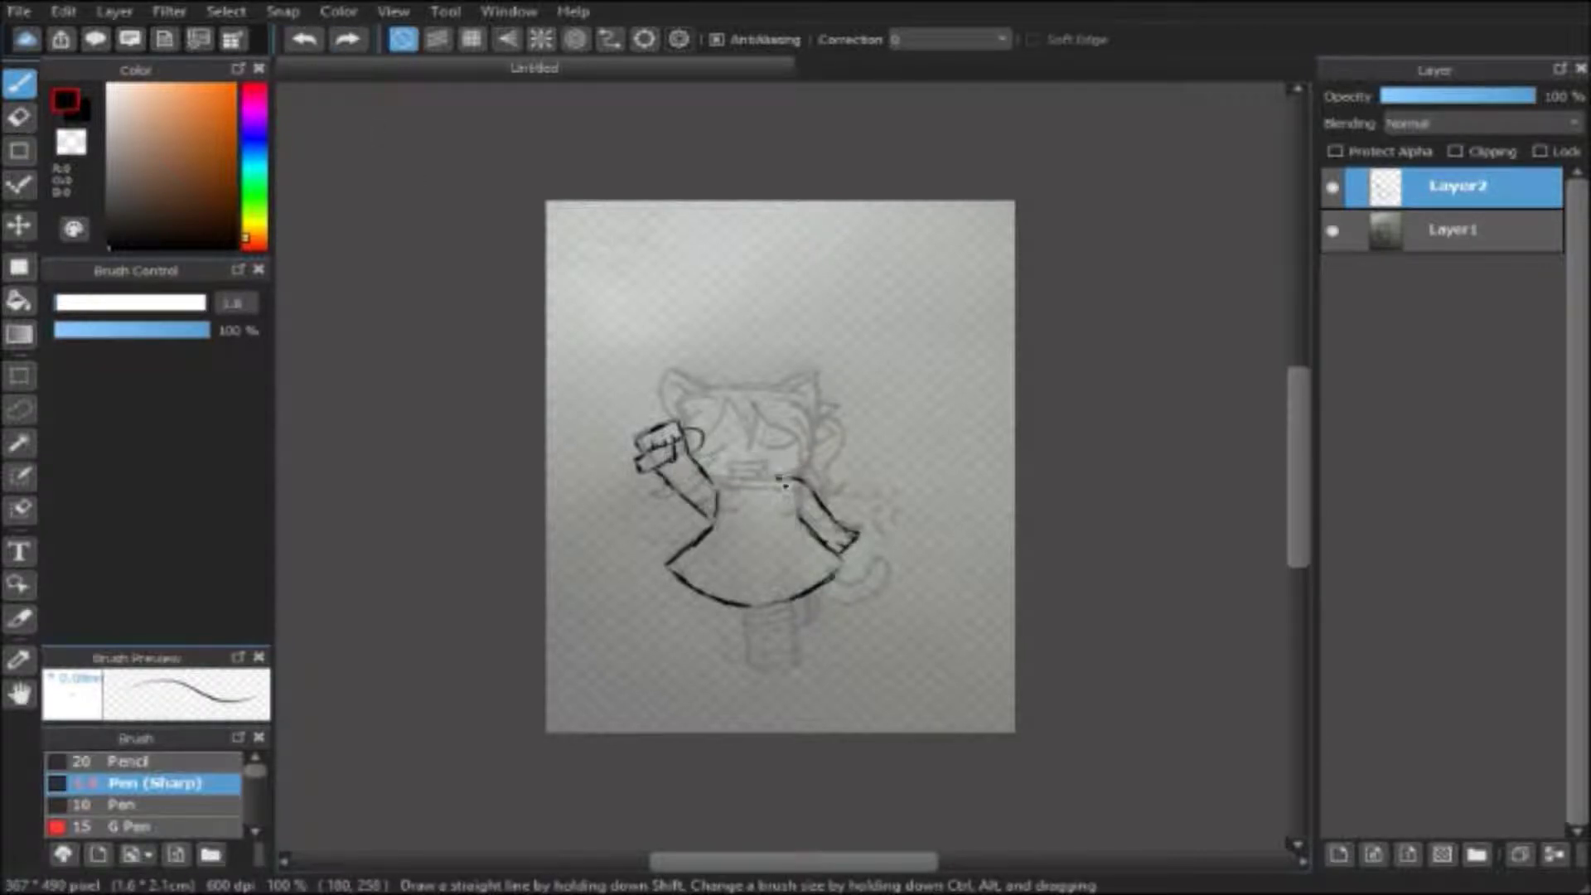
left_click_drag(798, 474, 719, 481)
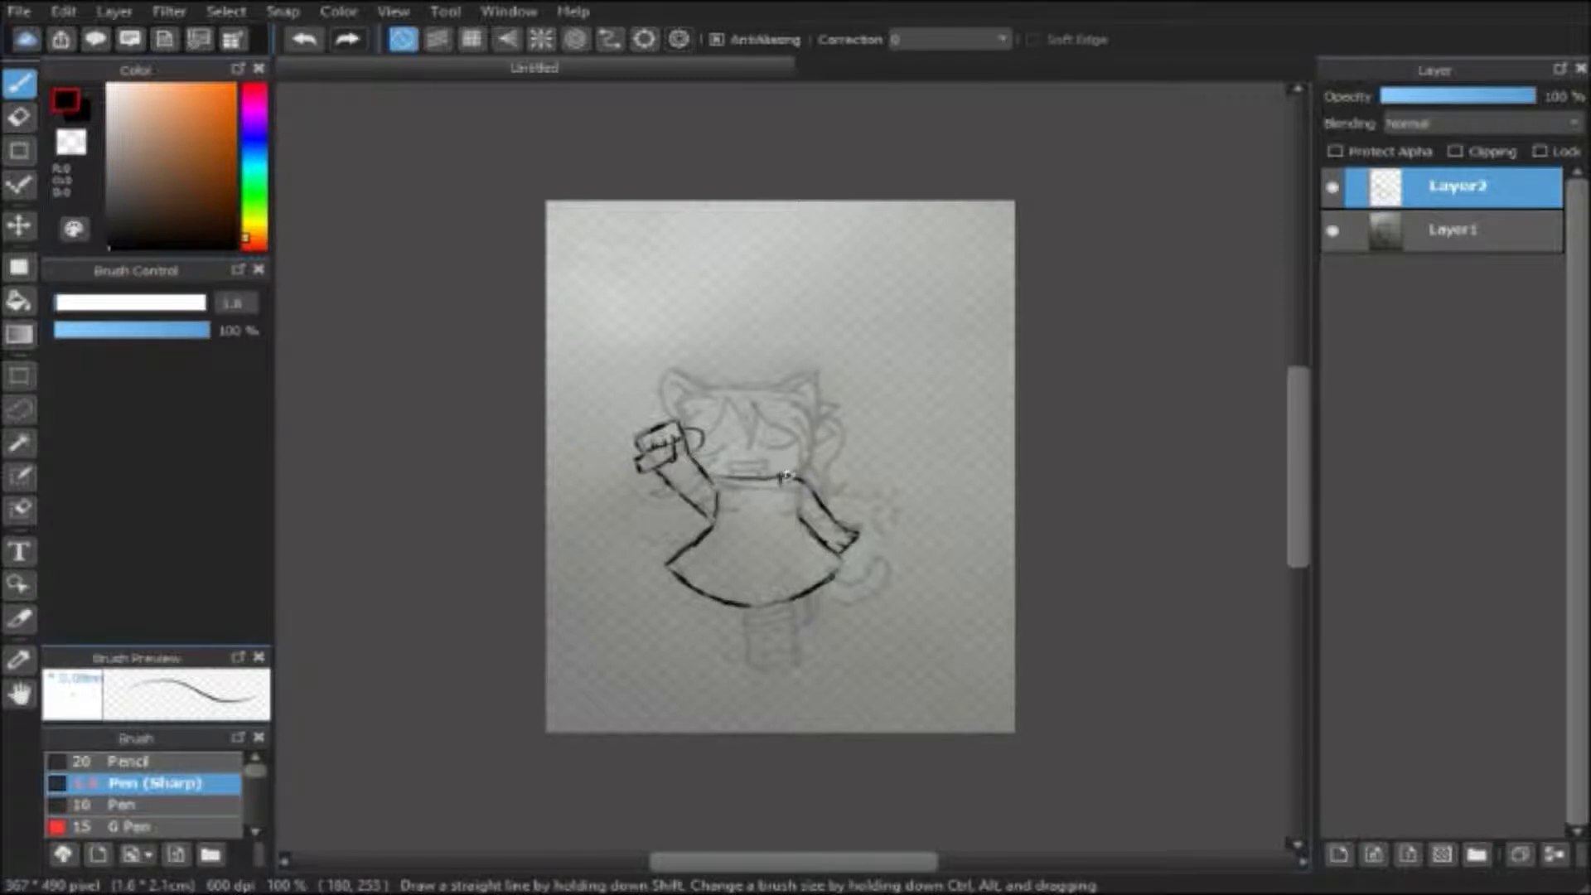
Step: Add ink strokes to the phone held in the raised hand
left_click(19, 116)
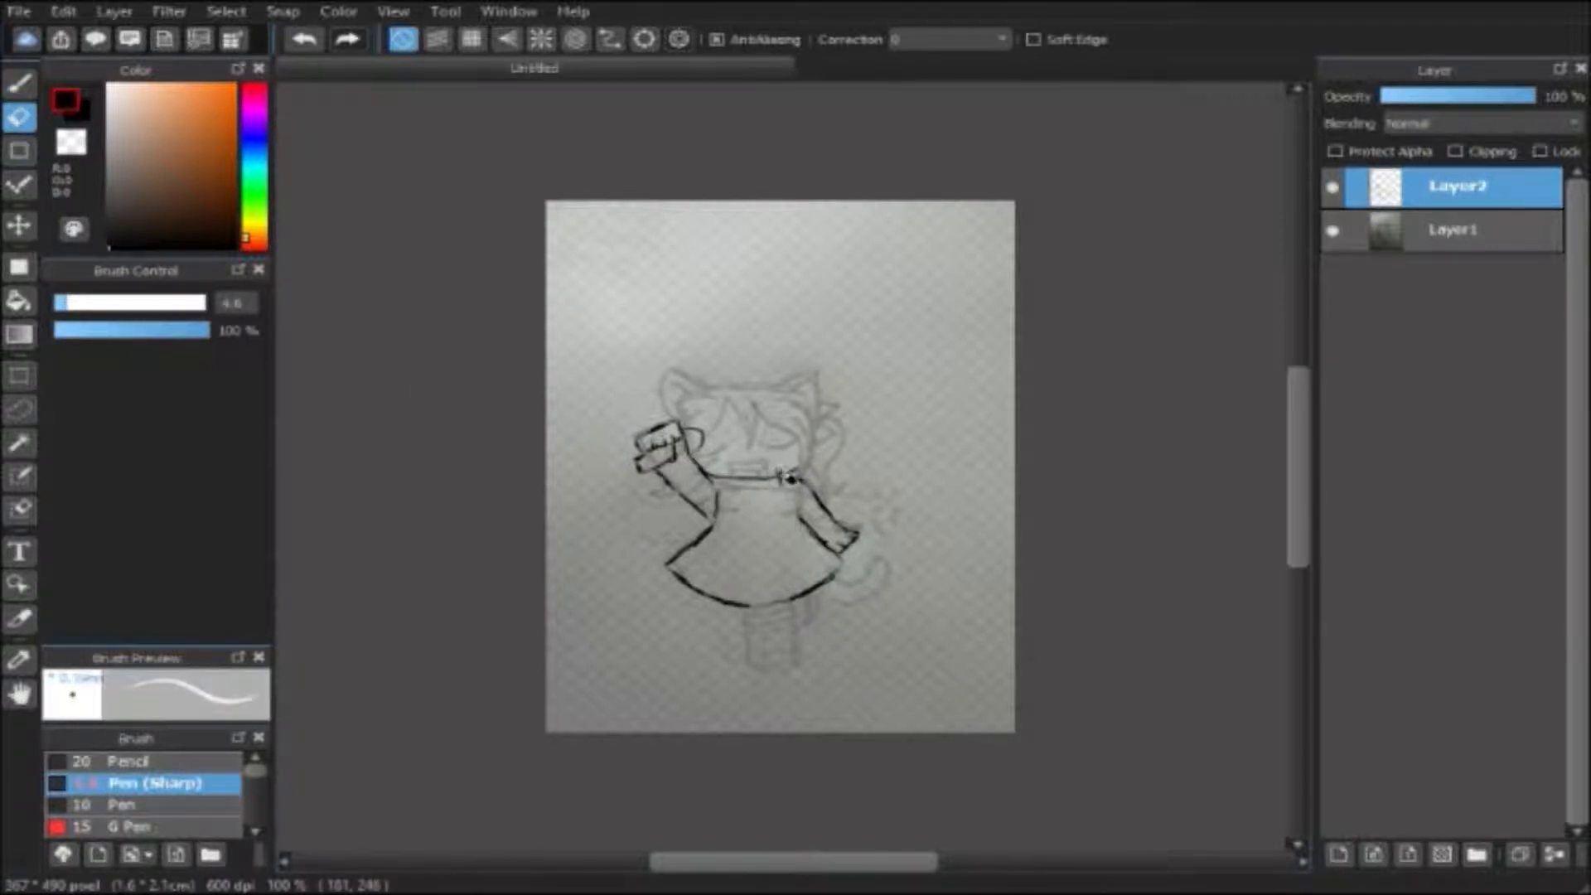
left_click(20, 84)
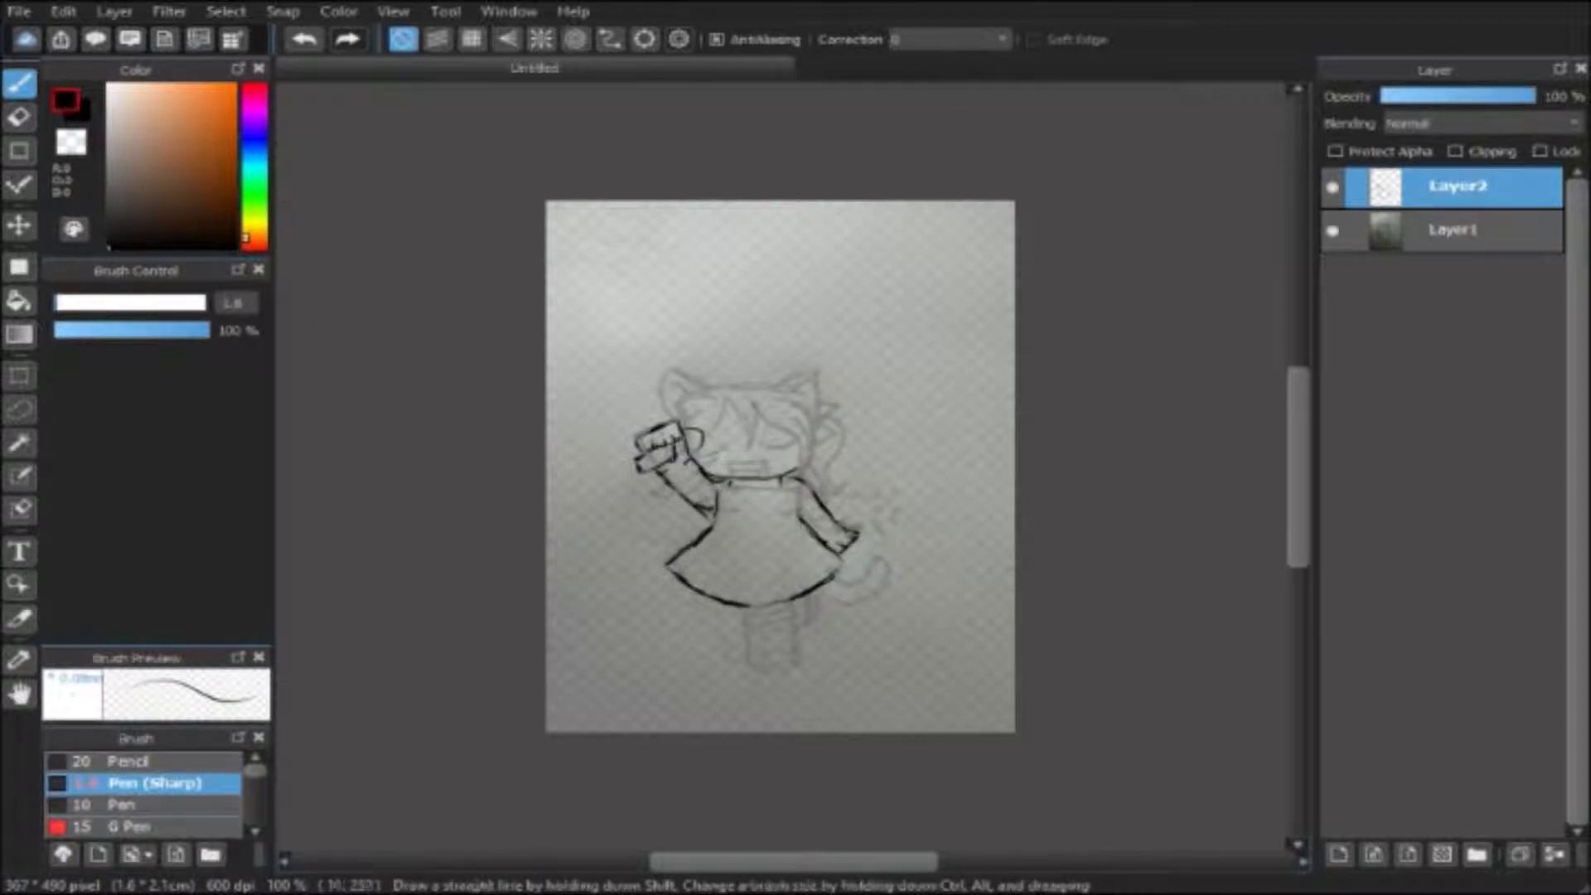
key("e")
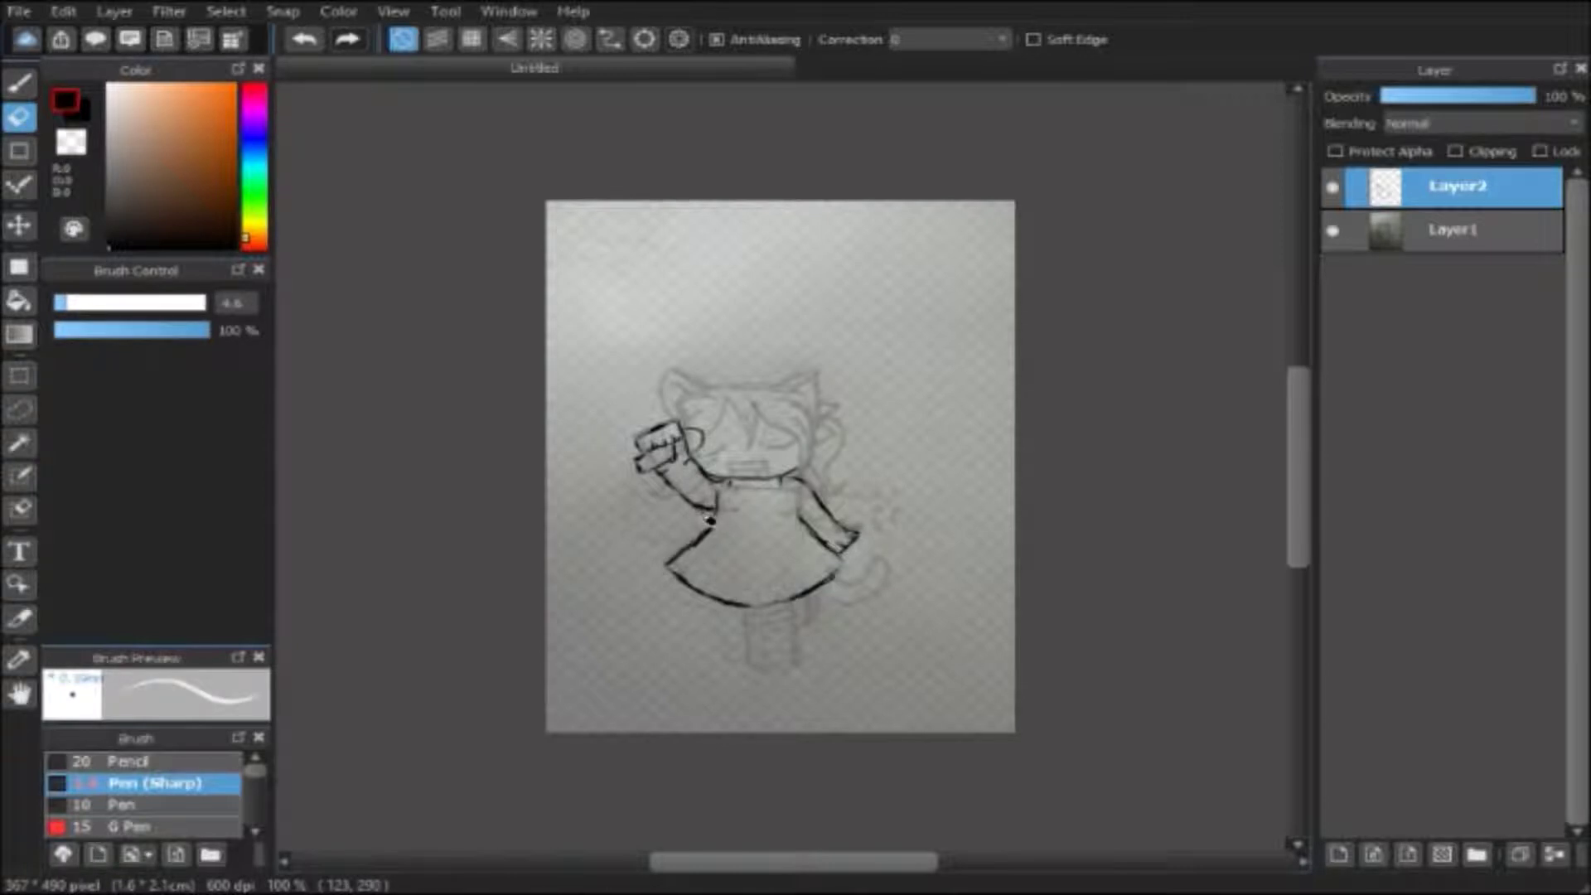
key("b")
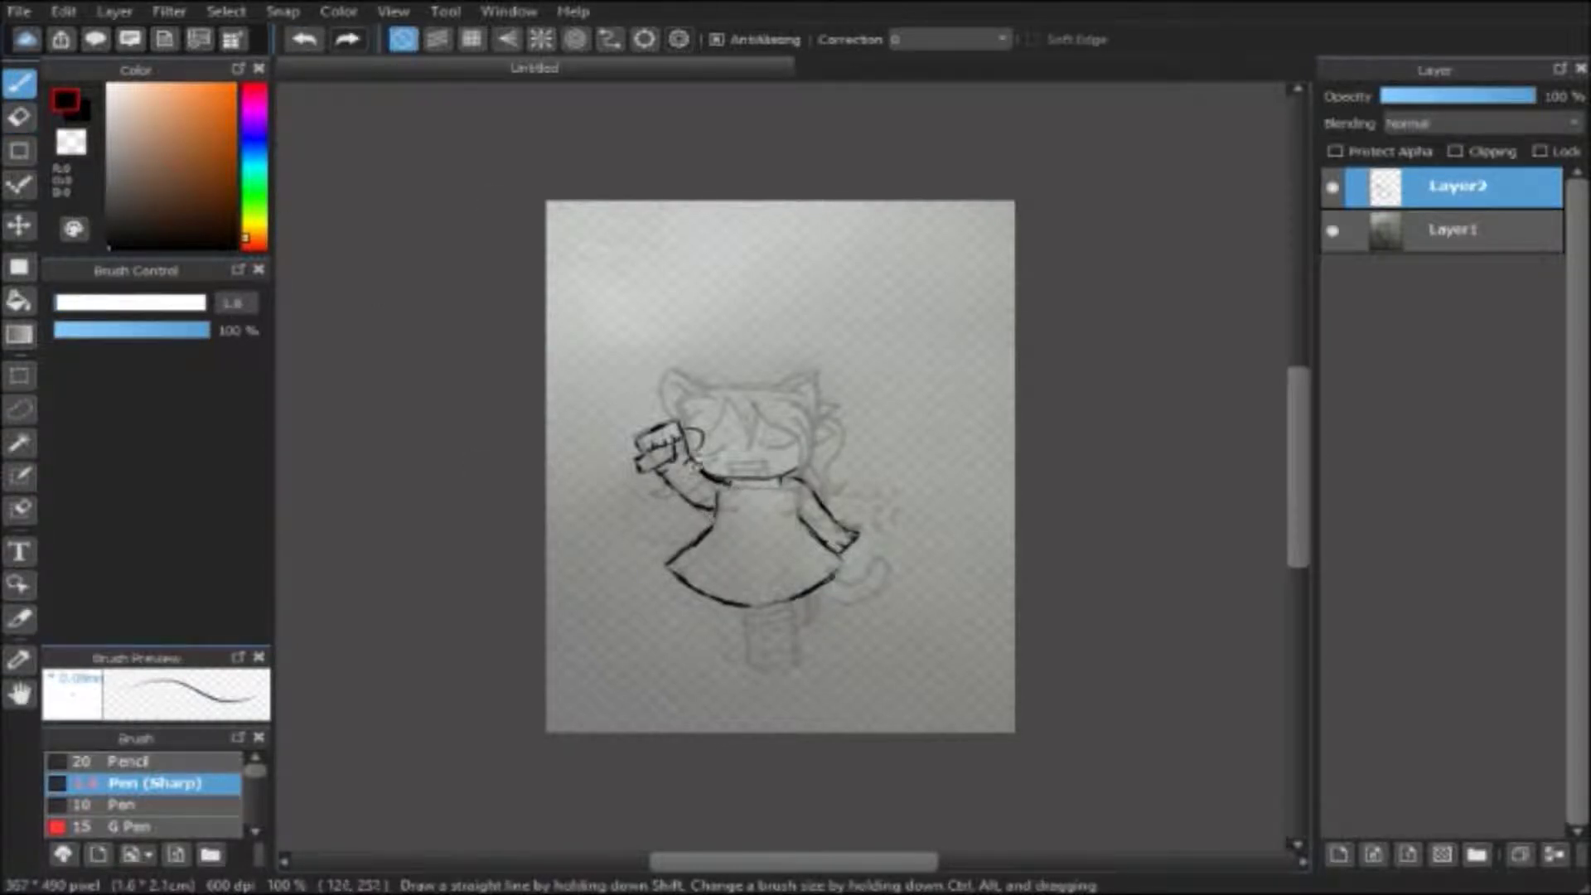
key("e")
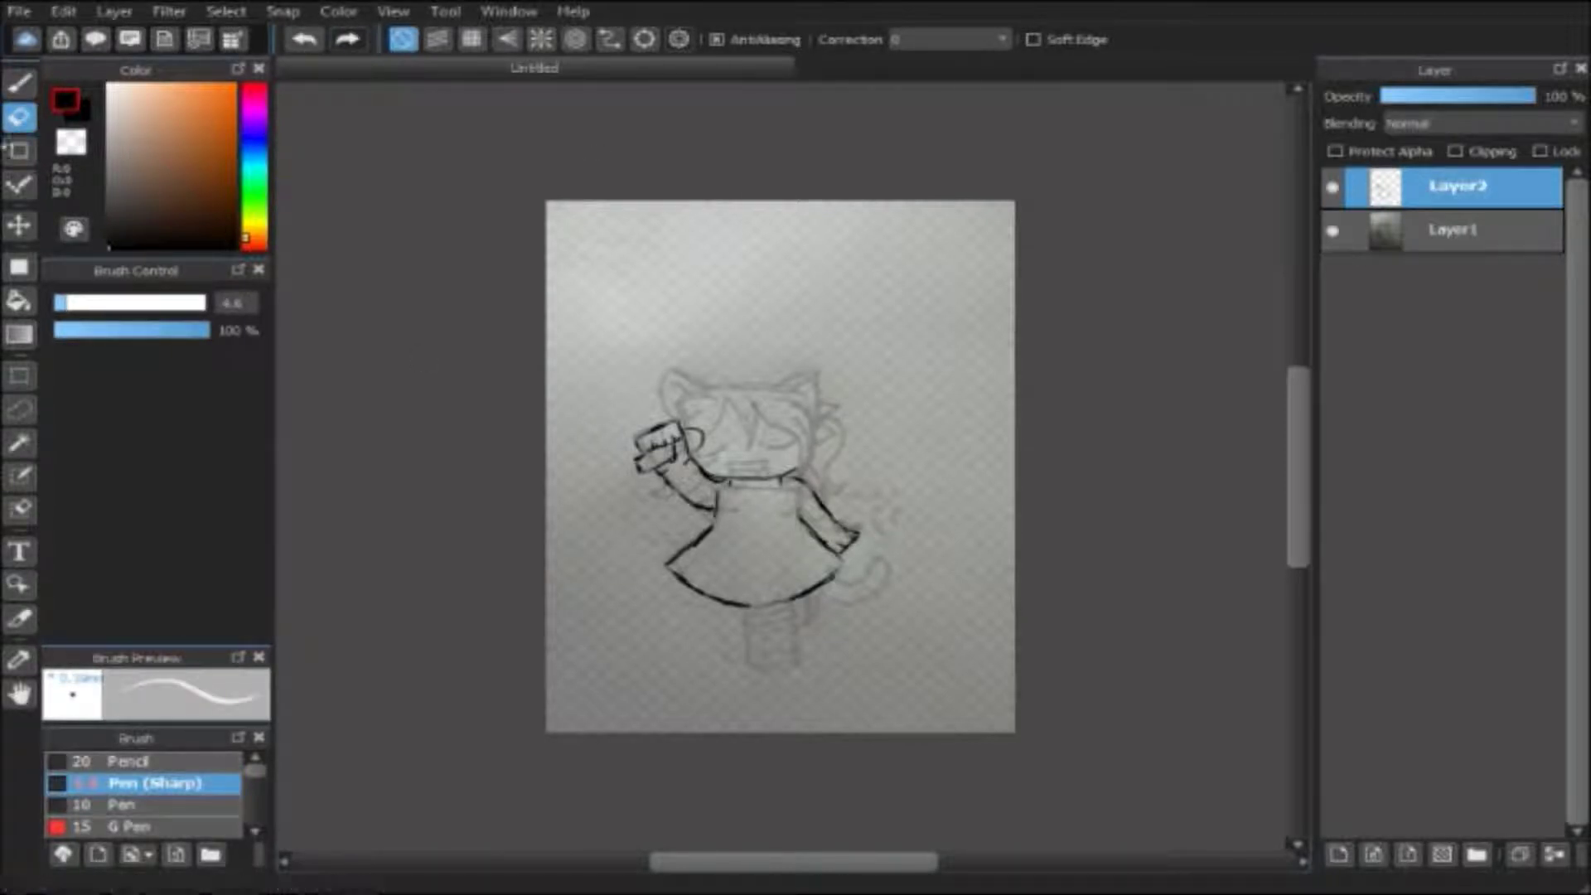
key("b")
mouse_move(654, 427)
left_mouse_down()
mouse_move(688, 448)
mouse_move(630, 452)
mouse_move(688, 427)
mouse_move(663, 440)
left_mouse_up()
Step: Erase some phone lines, undo the raised arm and hand, and add a stroke near the left arm
key("e")
key("b")
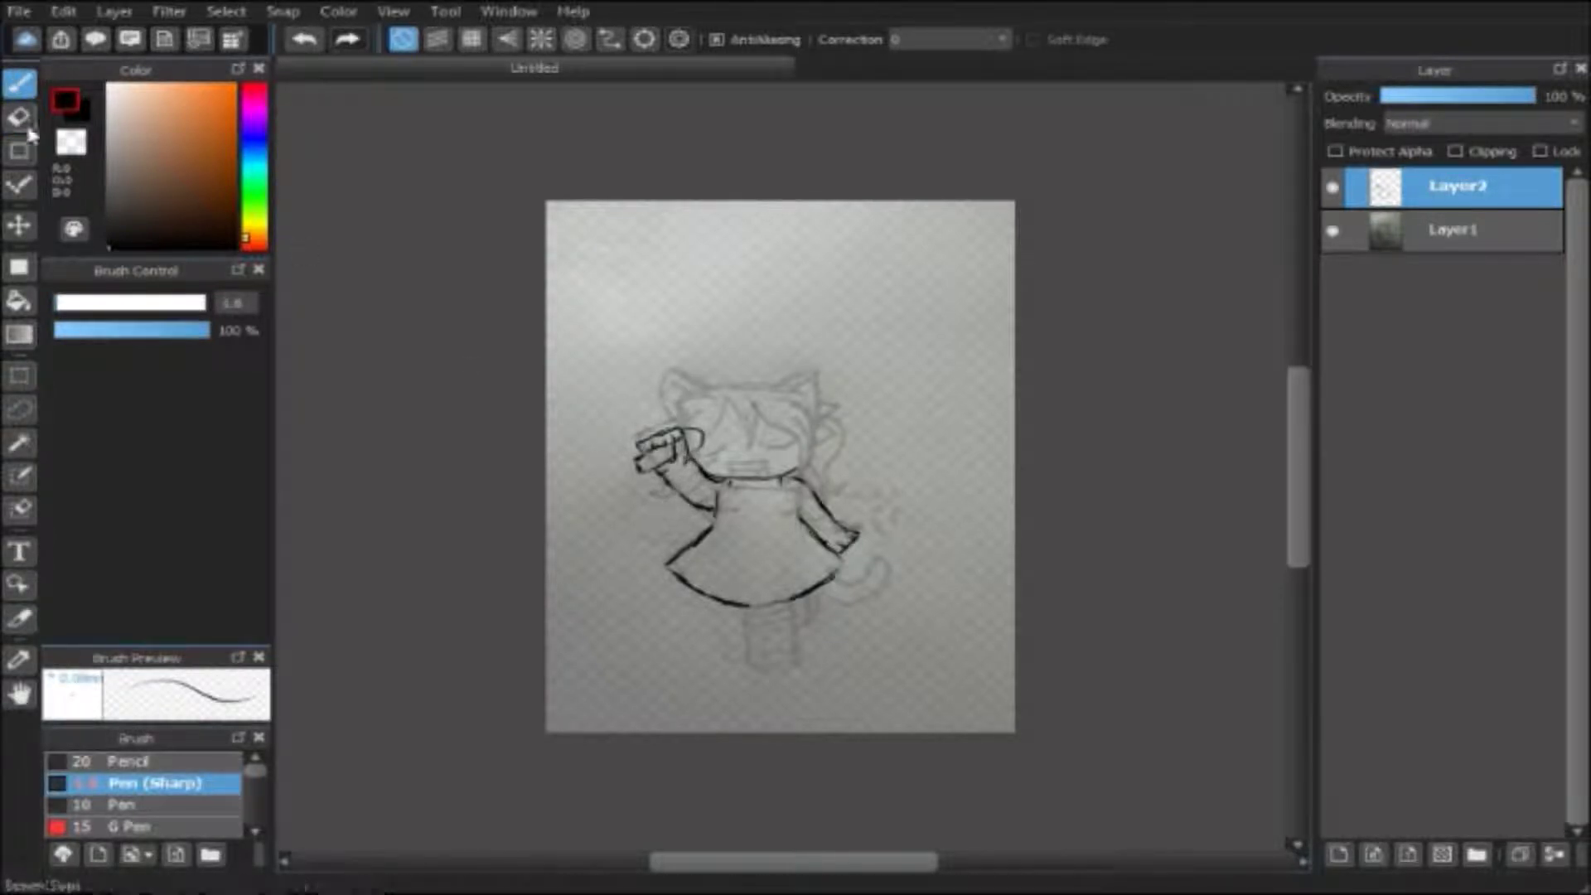
key("e")
key("b")
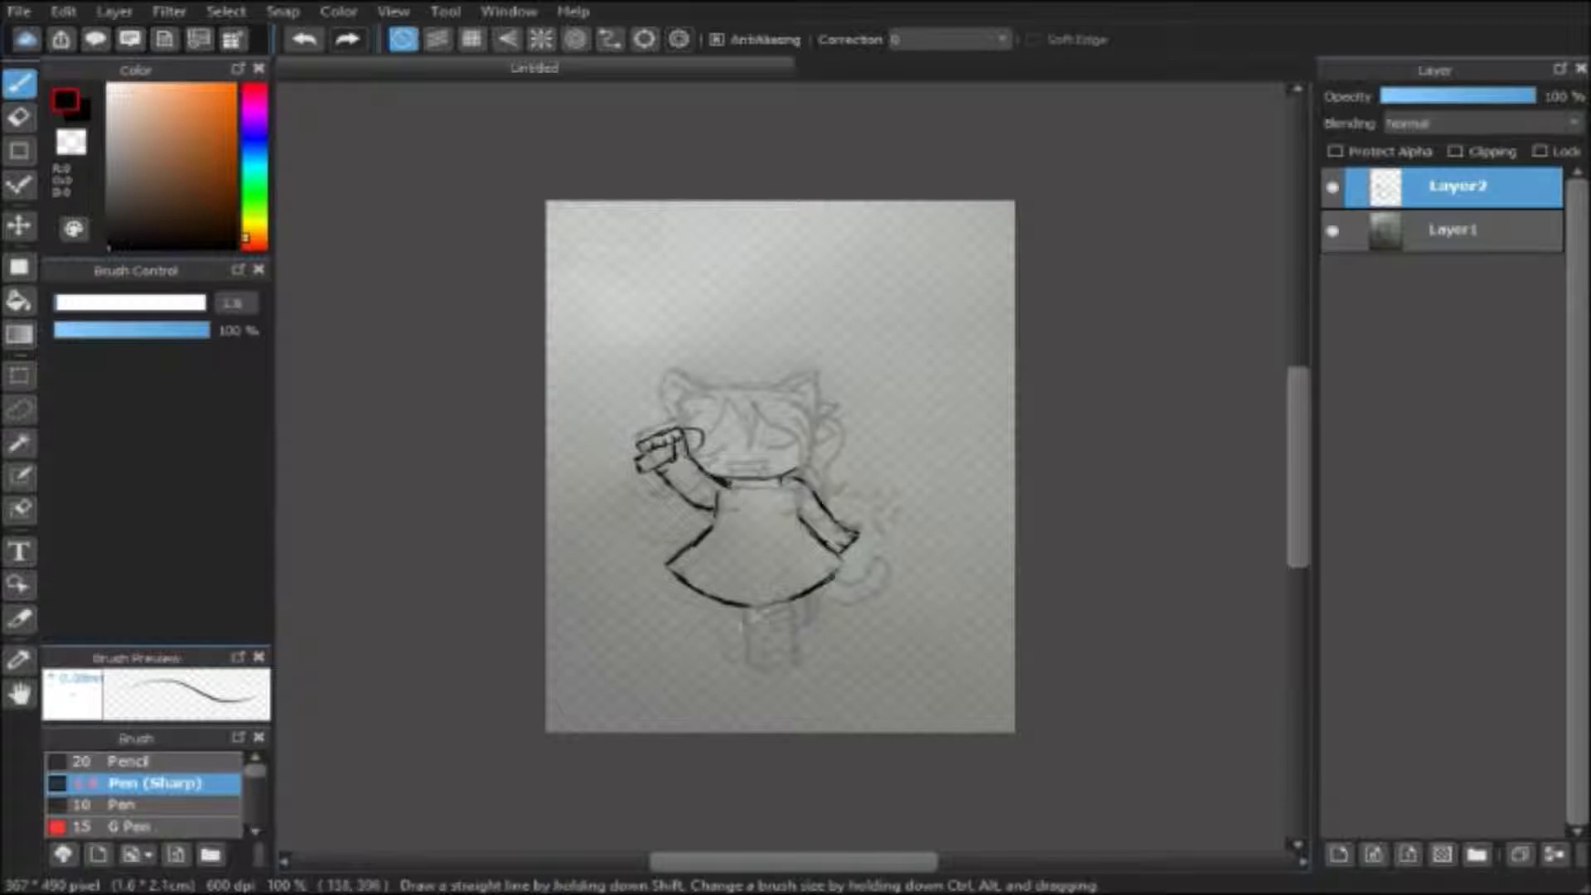
key("ctrl+z")
key("ctrl+z")
key("ctrl+z")
mouse_move(737, 482)
left_mouse_down()
mouse_move(705, 501)
mouse_move(721, 508)
left_mouse_up()
Step: Add a small collar mark and ink new left-arm and shoulder lines
key("e")
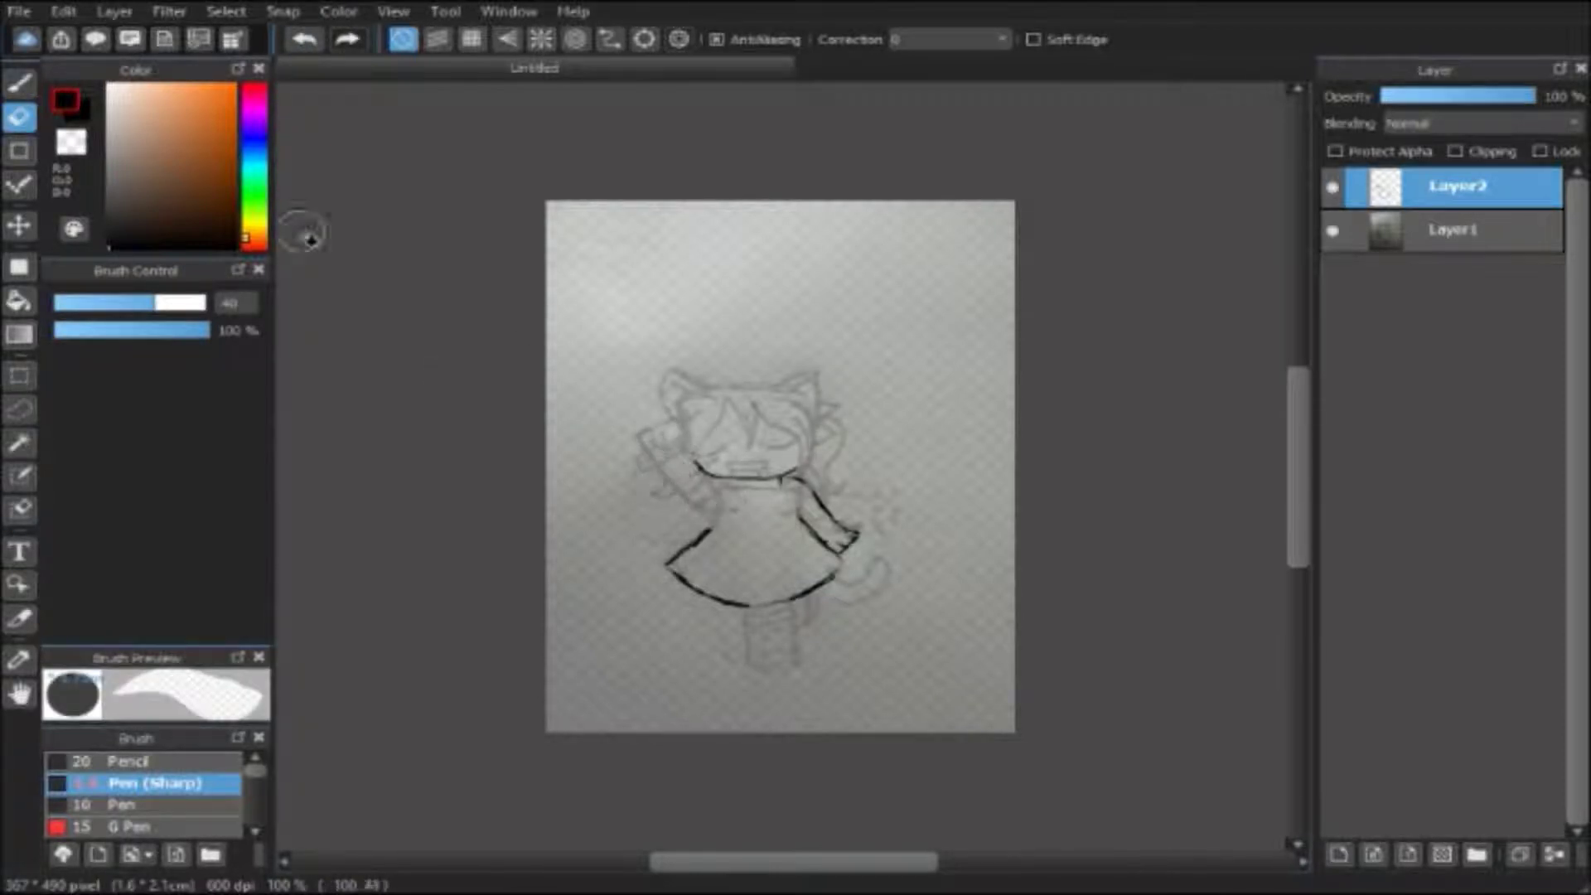
key("b")
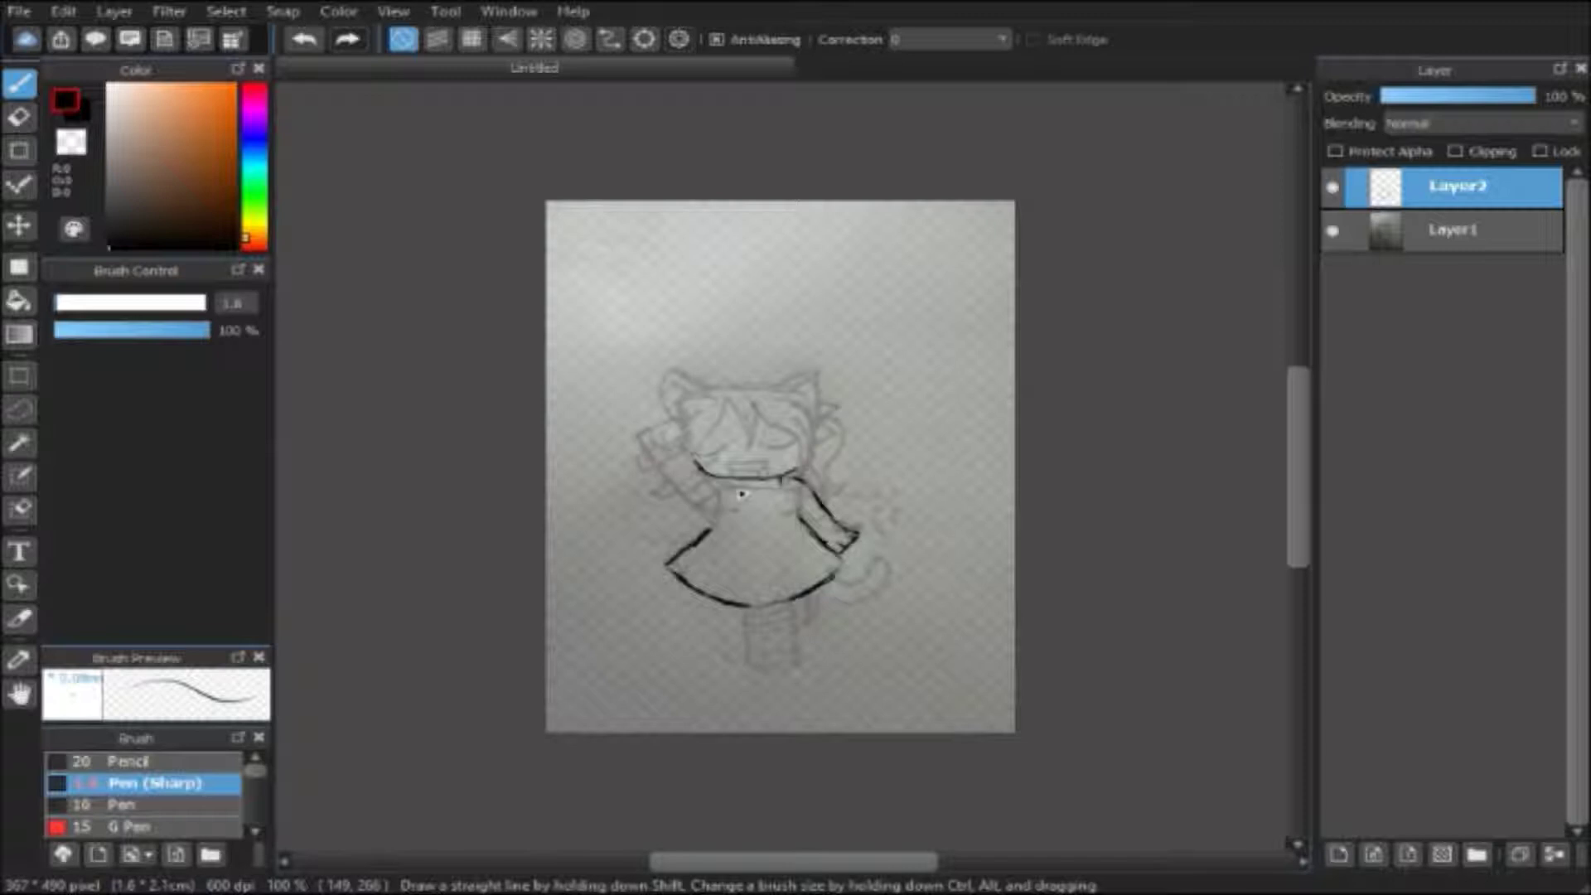
left_click_drag(734, 481, 723, 485)
mouse_move(669, 454)
left_mouse_down()
mouse_move(672, 487)
mouse_move(714, 510)
left_mouse_up()
left_click_drag(693, 460, 705, 478)
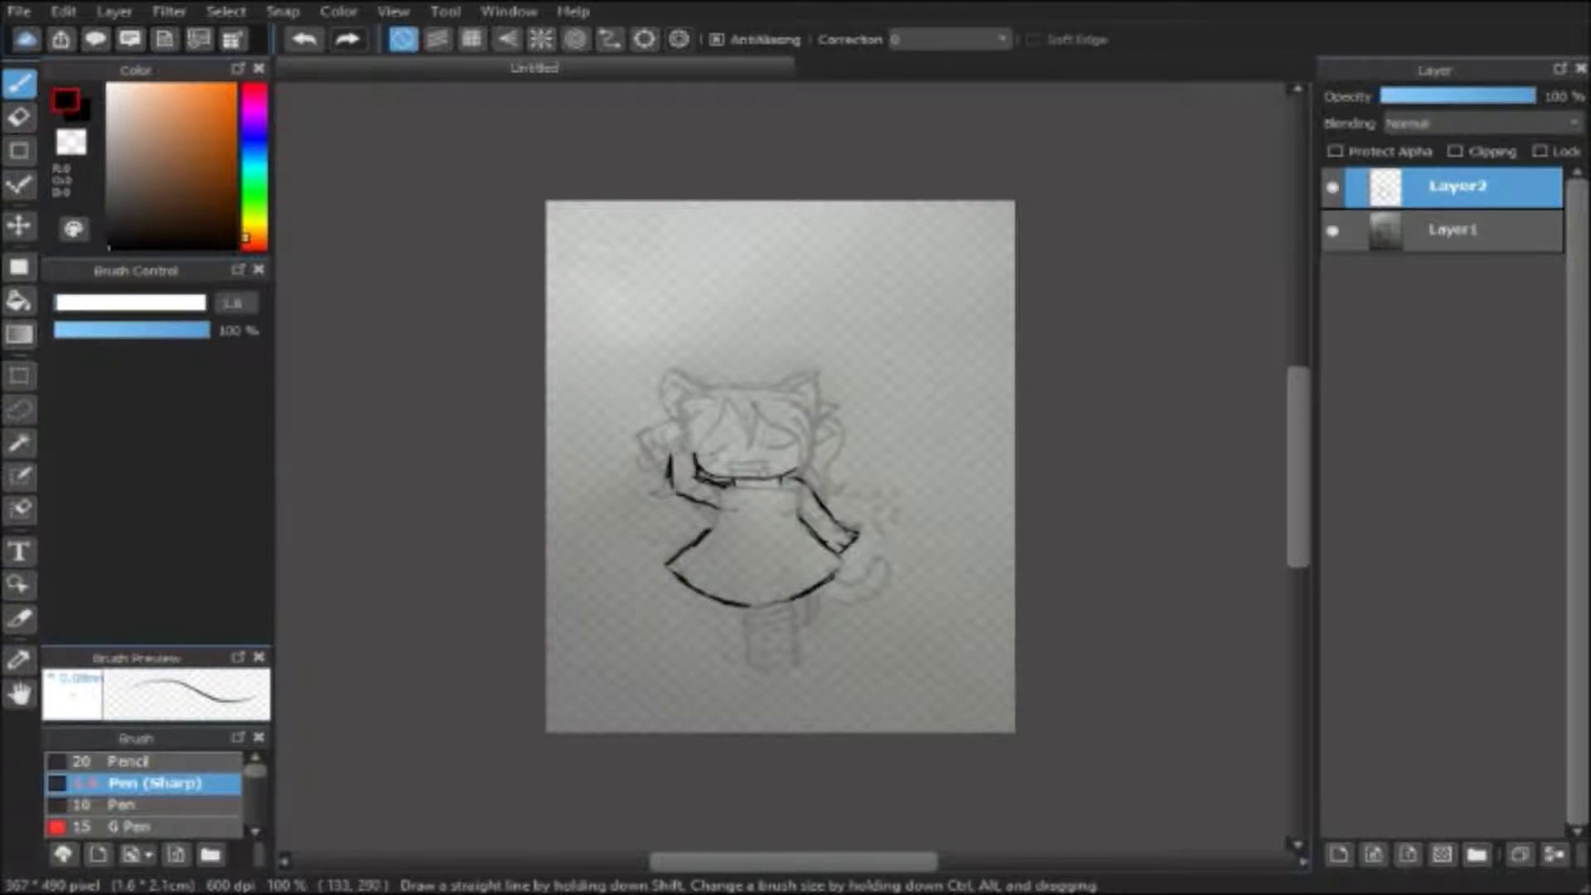
Step: Erase part of the left-arm stroke, thicken the line, and ink a diagonal up toward the hand
key("e")
left_click_drag(714, 509, 682, 495)
key("b")
left_click_drag(673, 495, 668, 470)
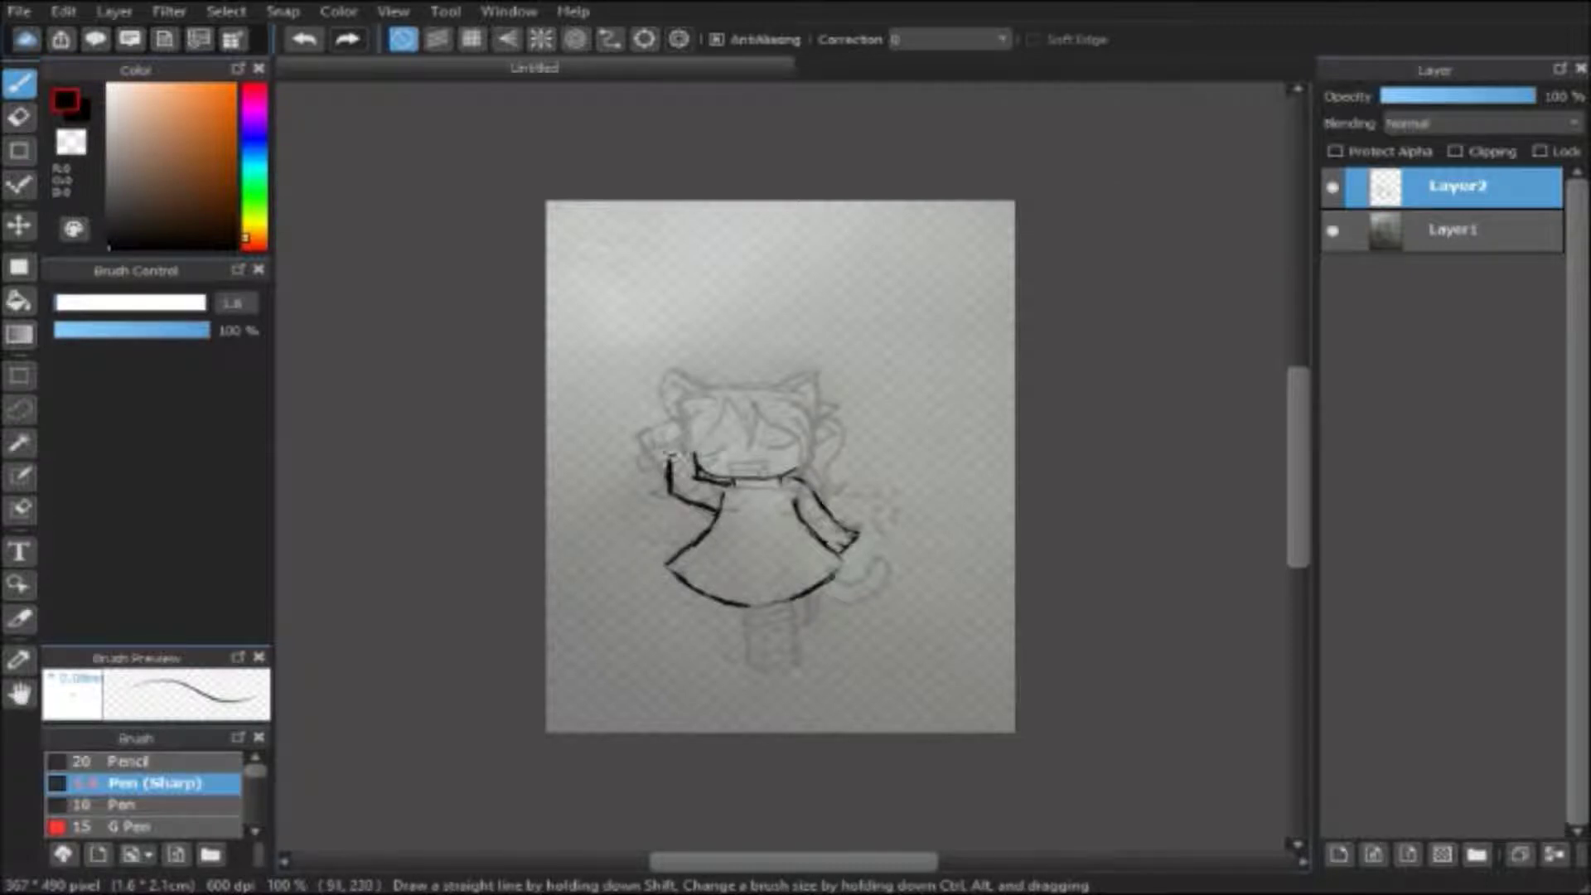
mouse_move(669, 462)
left_mouse_down()
mouse_move(718, 415)
mouse_move(676, 451)
left_mouse_up()
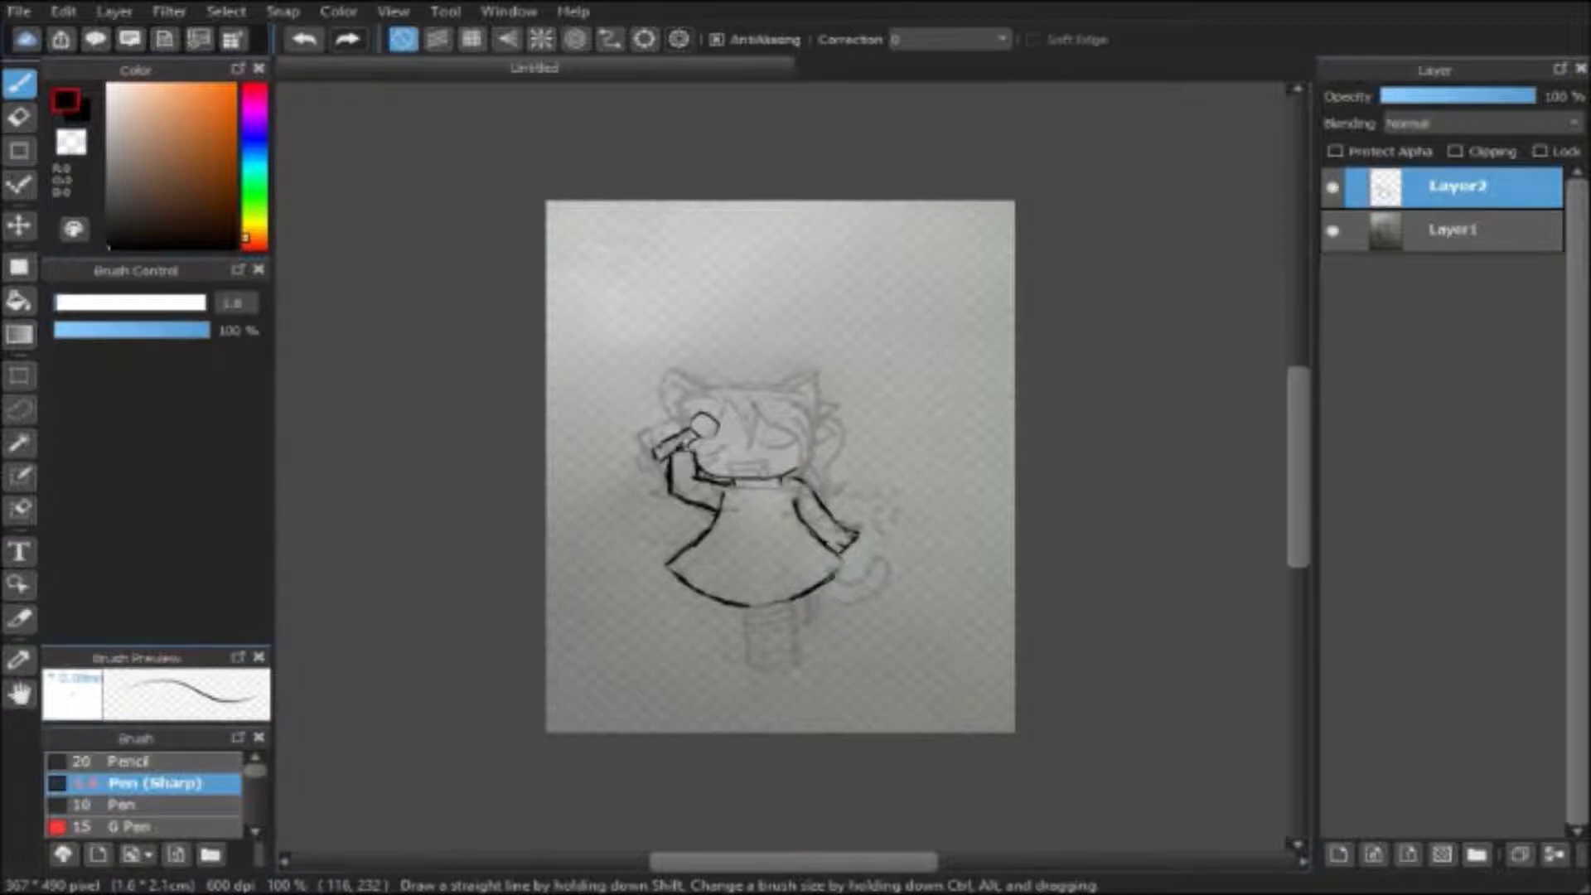
Step: Ink the microphone head and handle, both legs, the sock line and the line beside the right leg
mouse_move(686, 446)
left_mouse_down()
mouse_move(659, 451)
mouse_move(692, 431)
mouse_move(659, 456)
mouse_move(693, 467)
mouse_move(696, 452)
left_mouse_up()
left_click_drag(722, 429, 709, 438)
left_click_drag(745, 607, 748, 663)
mouse_move(788, 607)
left_mouse_down()
mouse_move(793, 660)
mouse_move(750, 666)
left_mouse_up()
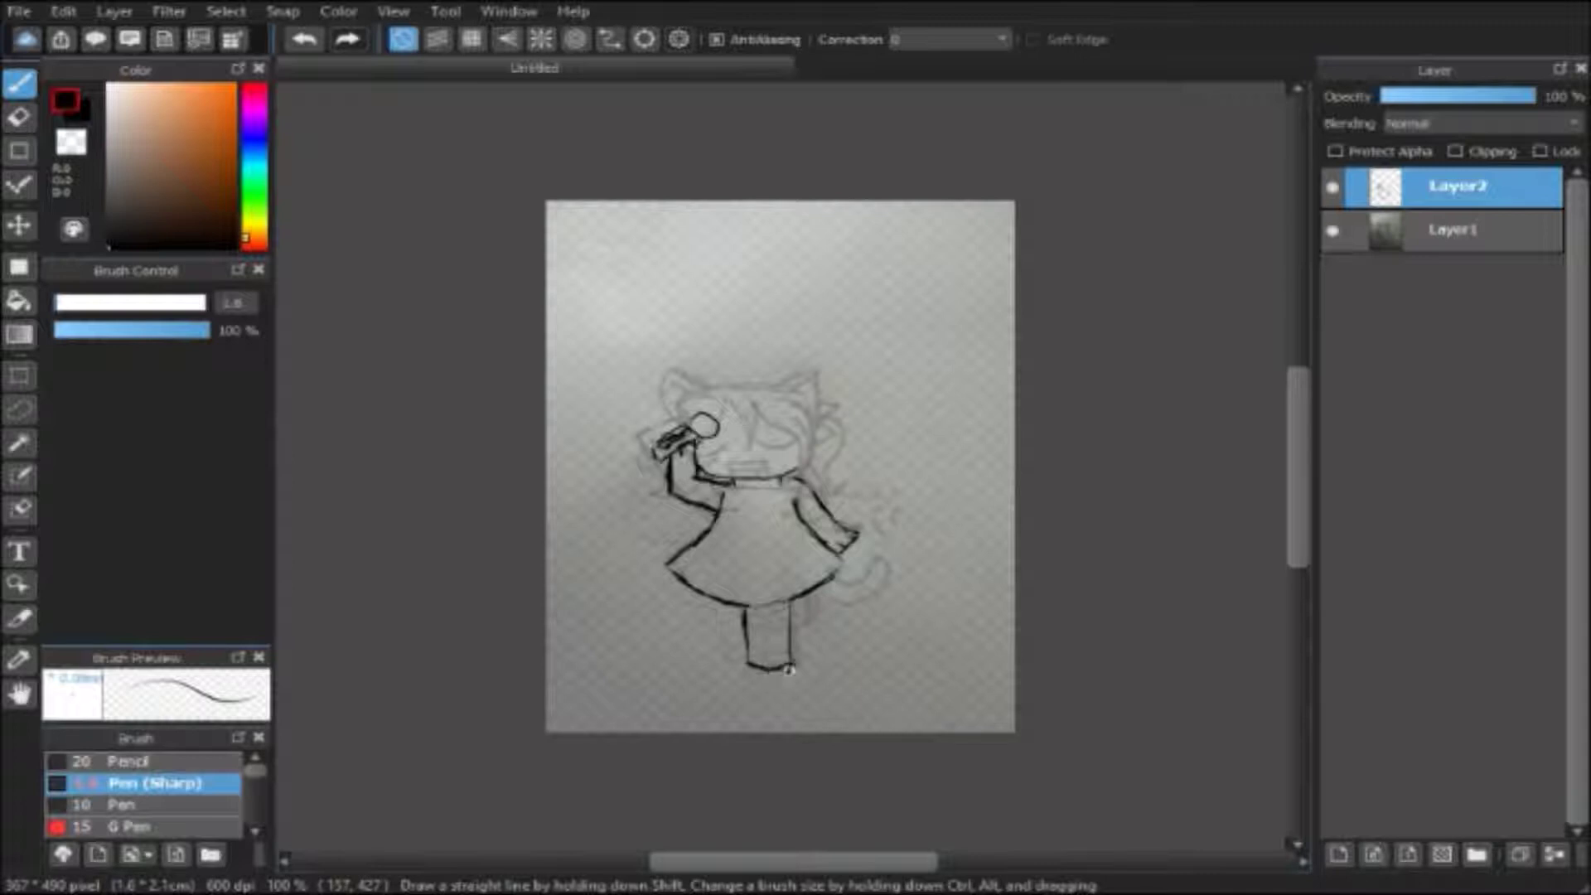
left_click_drag(749, 640, 789, 643)
left_click_drag(807, 596, 803, 629)
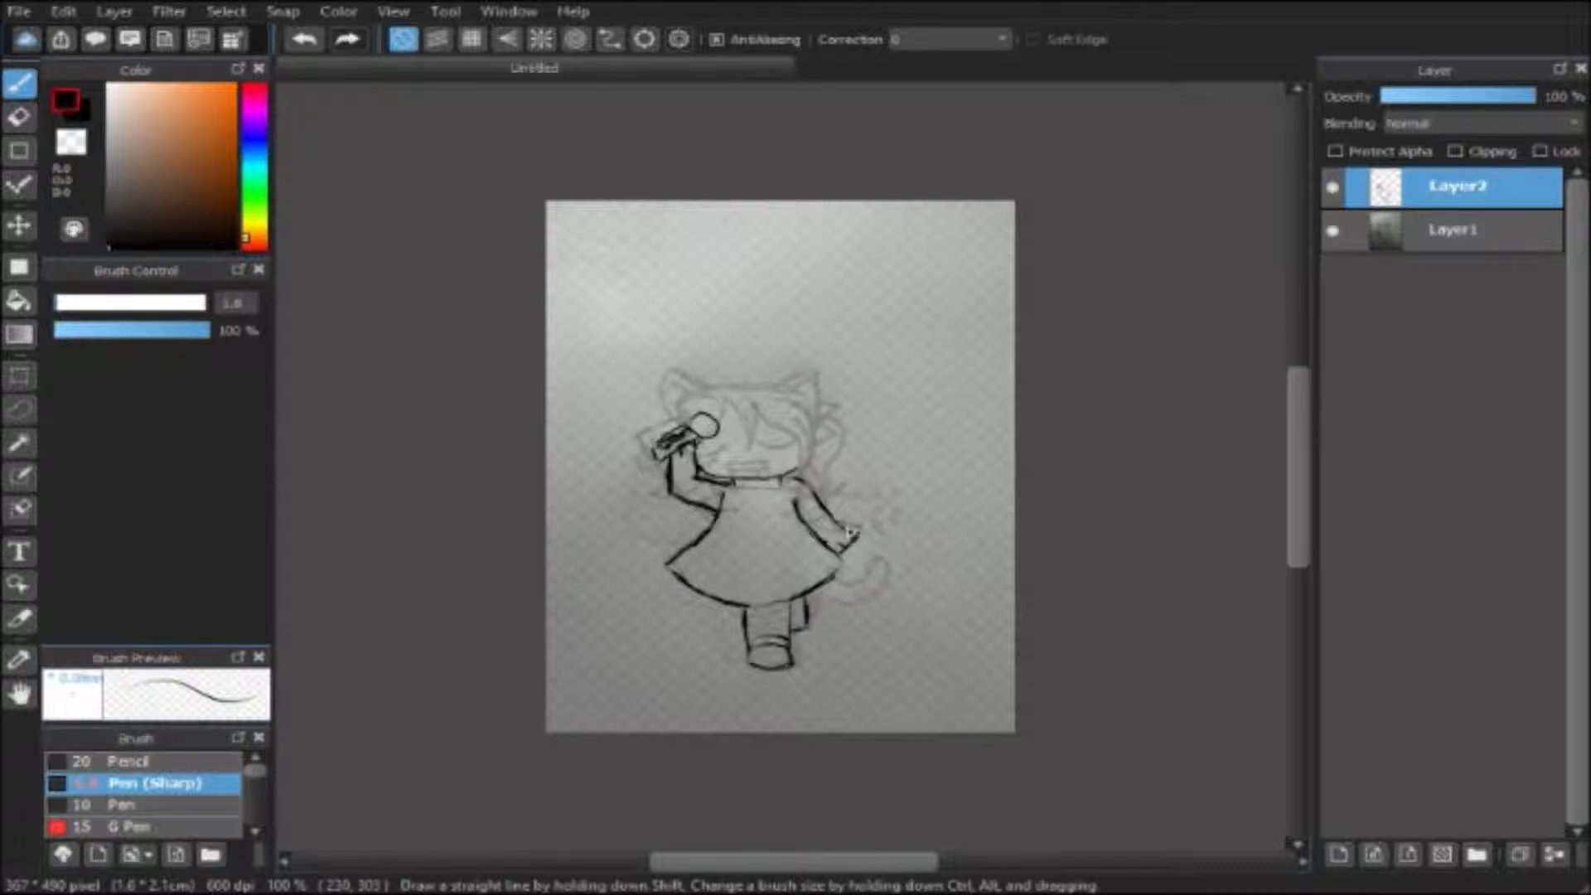
Step: Ink the neckline to the right shoulder, the raised arm, the right sleeve and the curled tail
left_click_drag(706, 489, 808, 495)
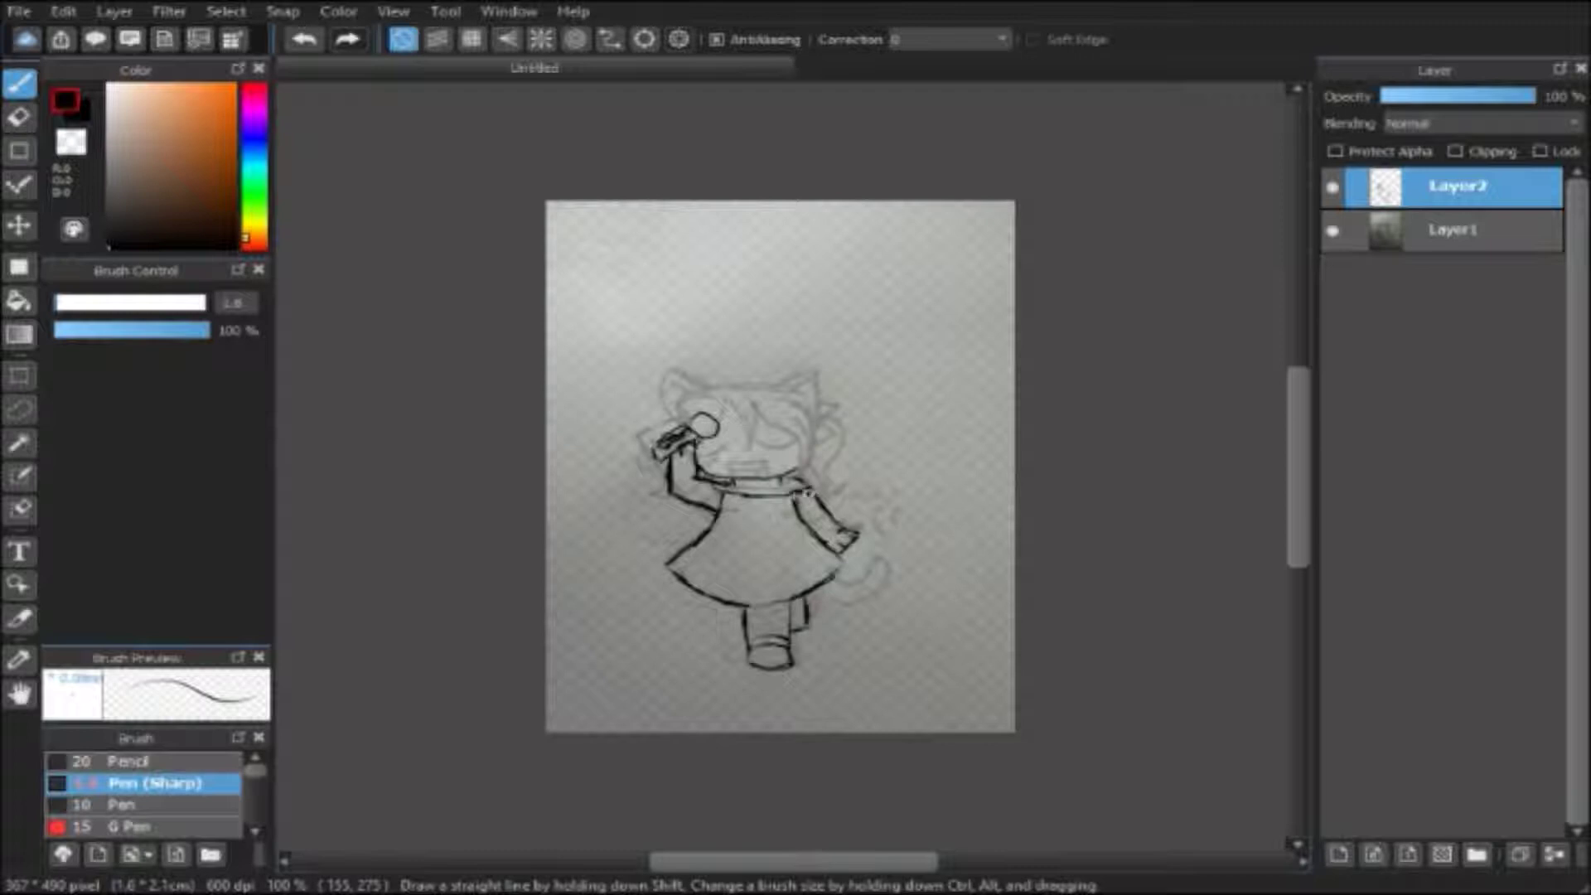
left_click_drag(715, 489, 696, 505)
left_click_drag(831, 507, 807, 521)
mouse_move(826, 591)
left_mouse_down()
mouse_move(862, 580)
mouse_move(815, 598)
left_mouse_up()
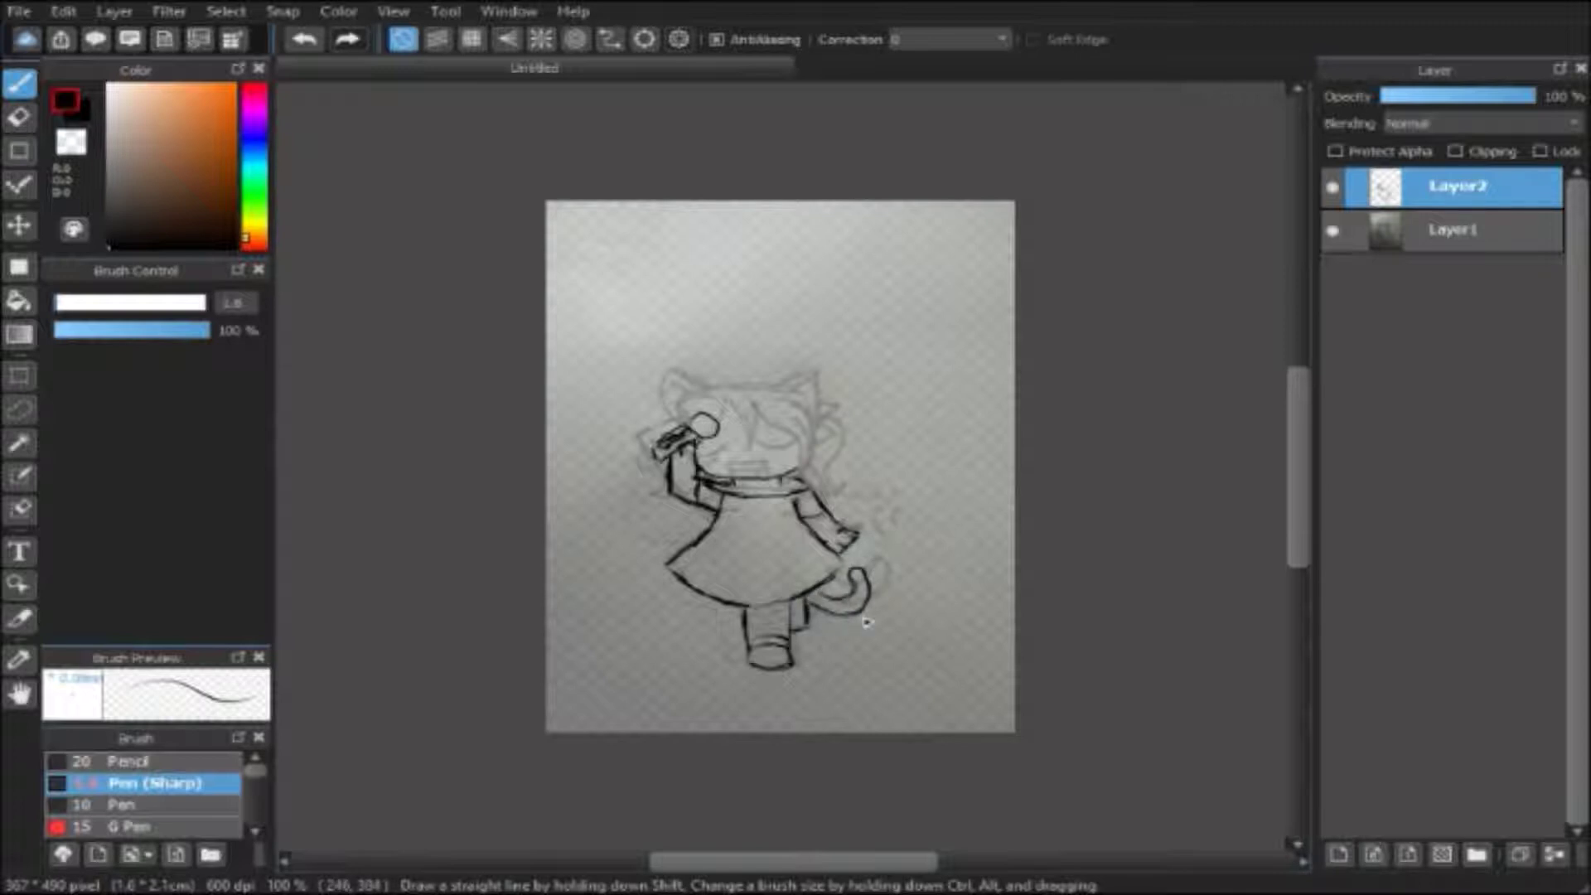
Step: Outline the head's right side, left side and top, undoing stray strokes
left_click_drag(800, 473, 783, 398)
mouse_move(684, 436)
left_mouse_down()
mouse_move(721, 395)
mouse_move(683, 437)
left_mouse_up()
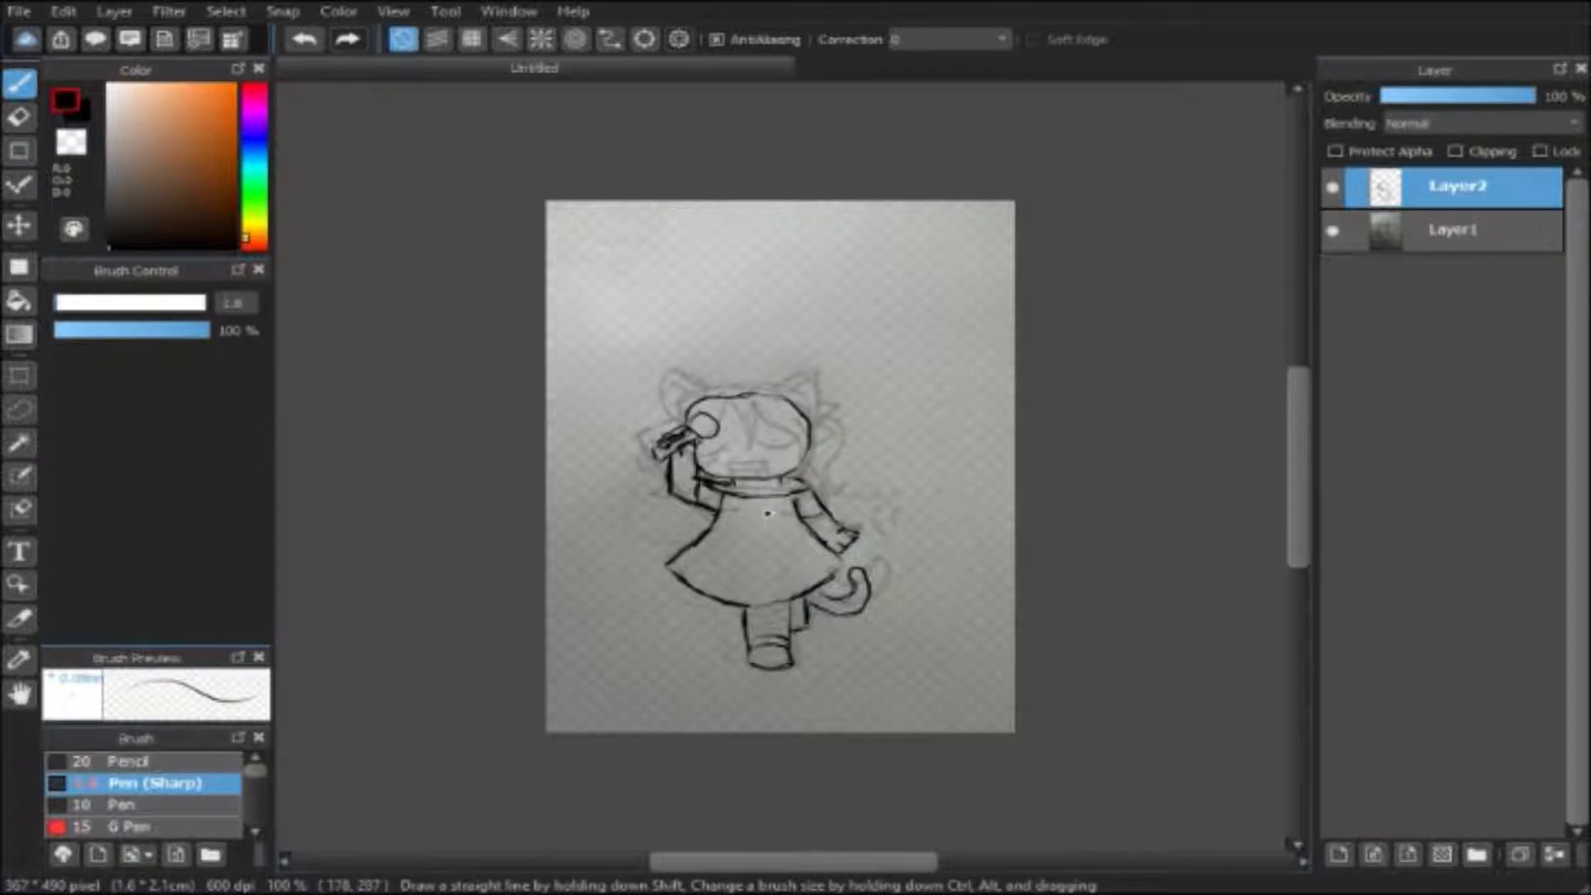
key("ctrl+z")
mouse_move(681, 433)
left_mouse_down()
mouse_move(710, 397)
mouse_move(680, 413)
mouse_move(685, 437)
left_mouse_up()
key("ctrl+z")
key("ctrl+z")
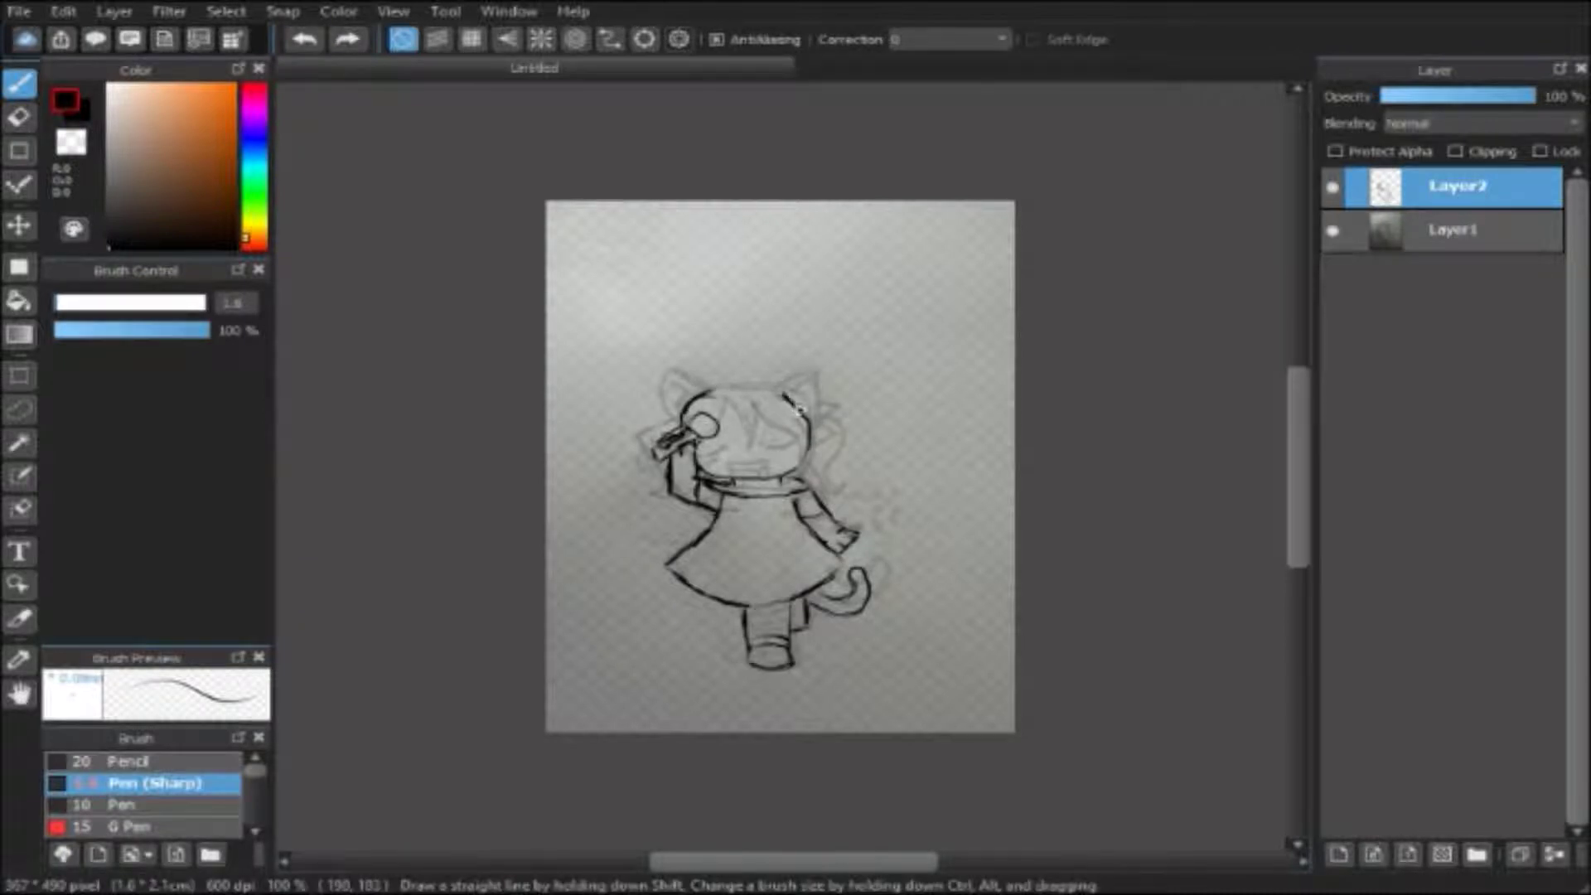
left_click_drag(781, 396, 716, 389)
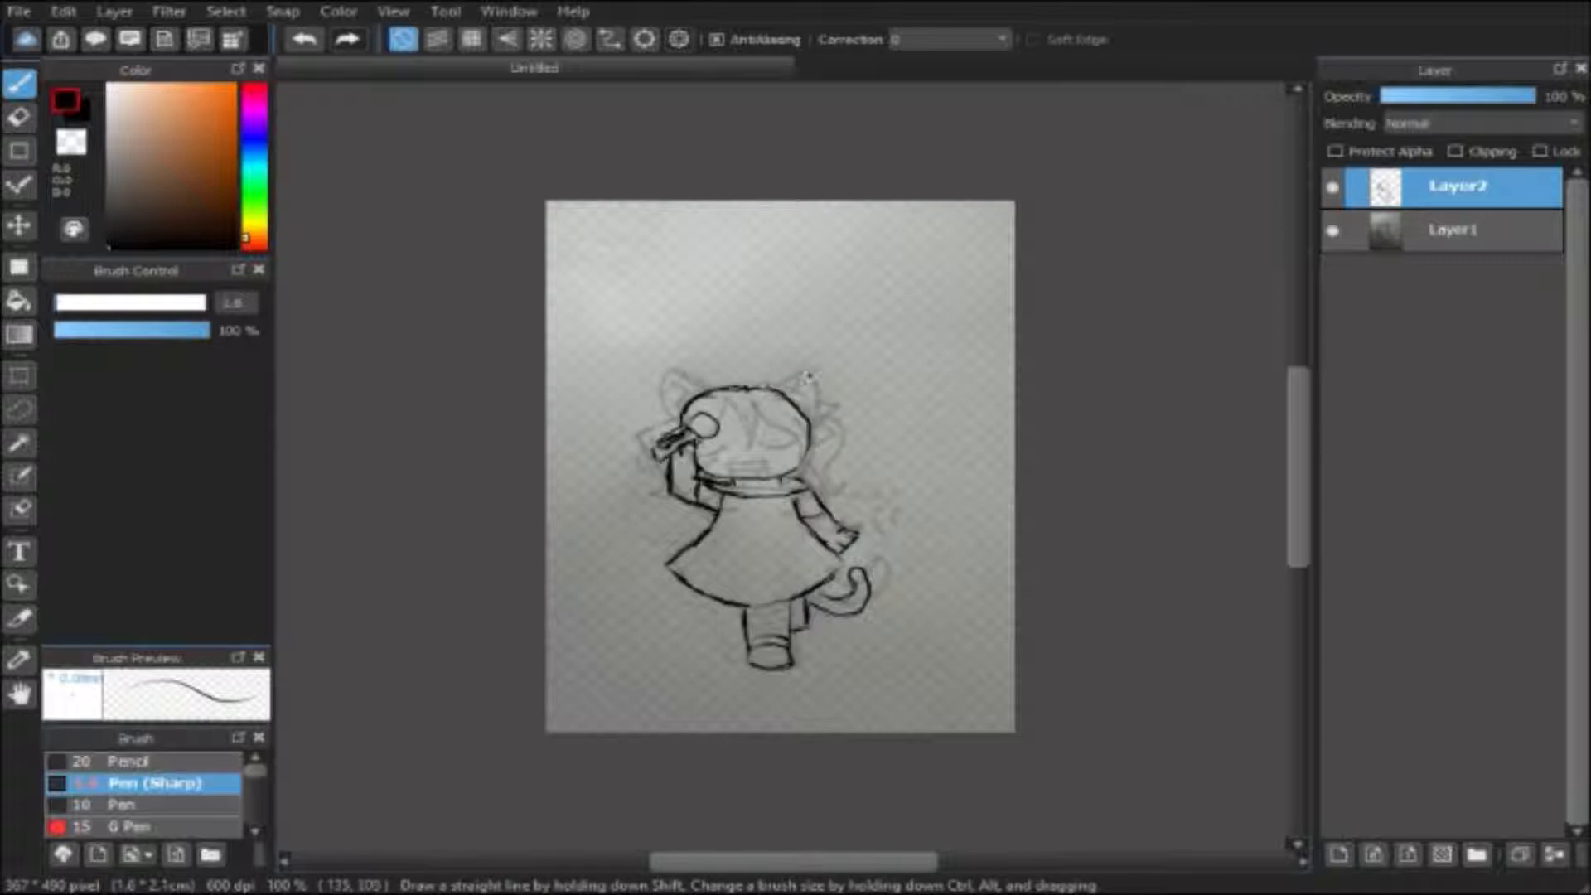
left_click_drag(734, 393, 779, 388)
Step: Erase the head's upper-right outline, extend the right side upward, and shrink the eraser
key("e")
left_click_drag(808, 419, 767, 389)
key("b")
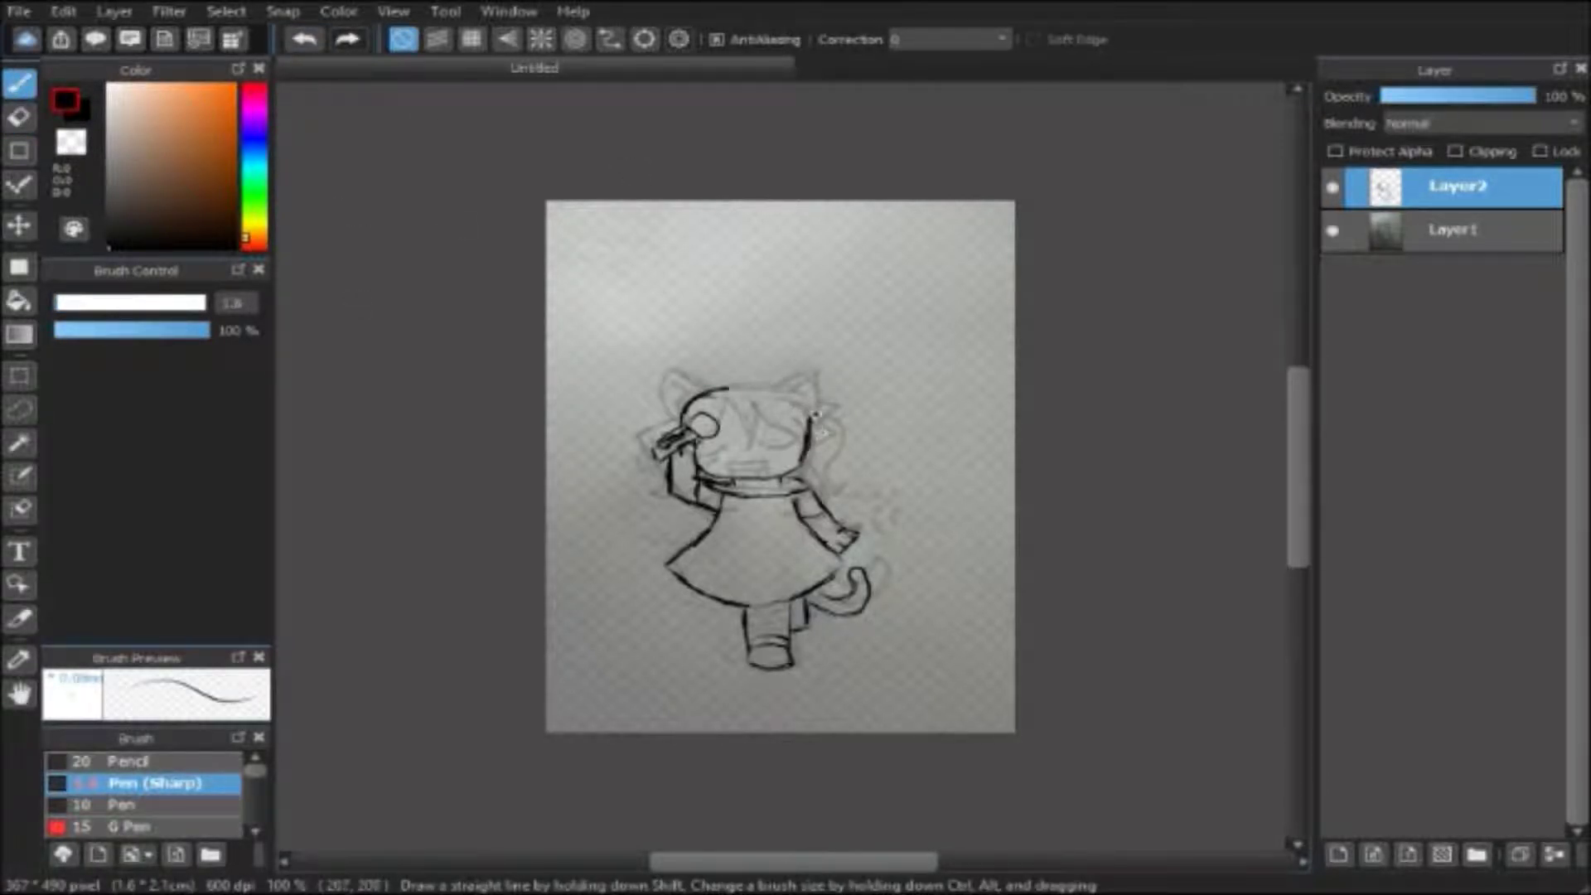
mouse_move(809, 419)
left_mouse_down()
mouse_move(801, 402)
mouse_move(808, 415)
left_mouse_up()
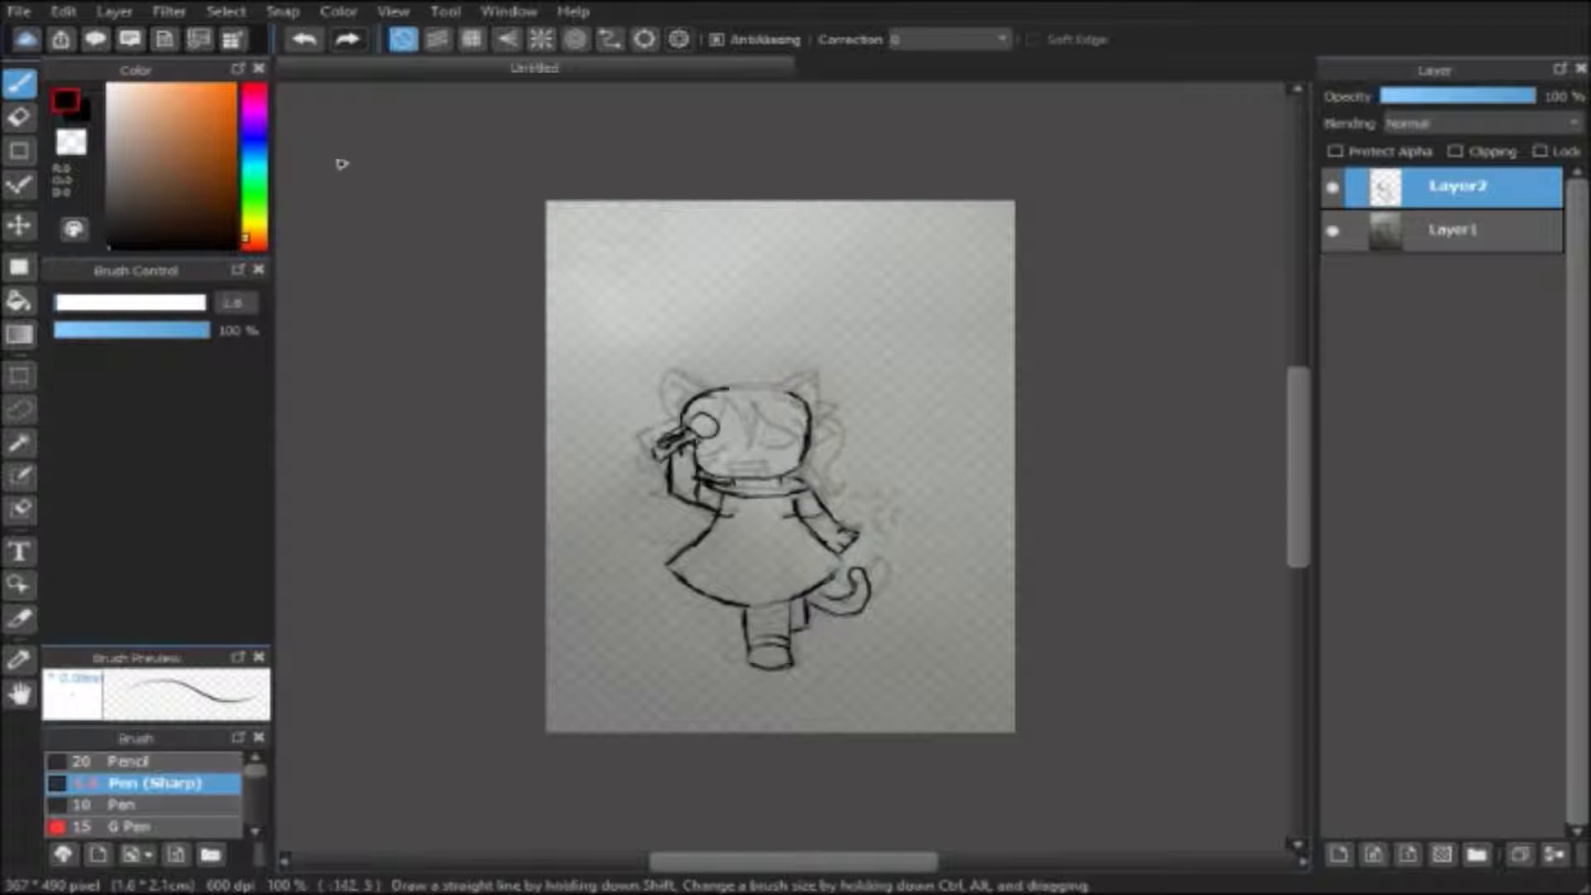
key("e")
left_click(64, 305)
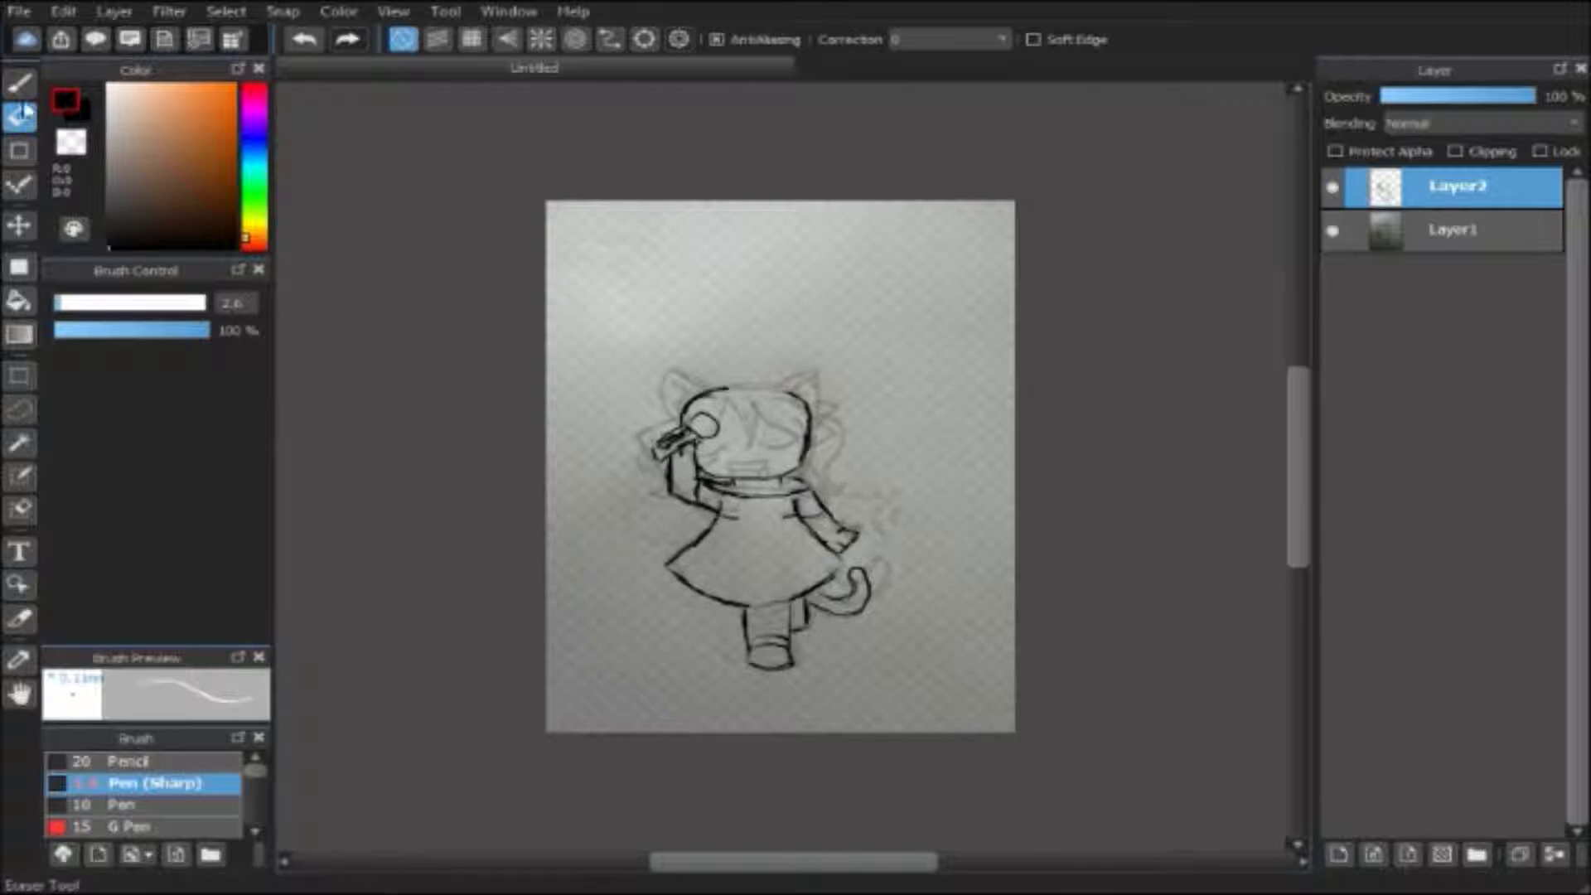
Step: Erase the skirt's lower-left line and redraw it straighter down to the legs
key("b")
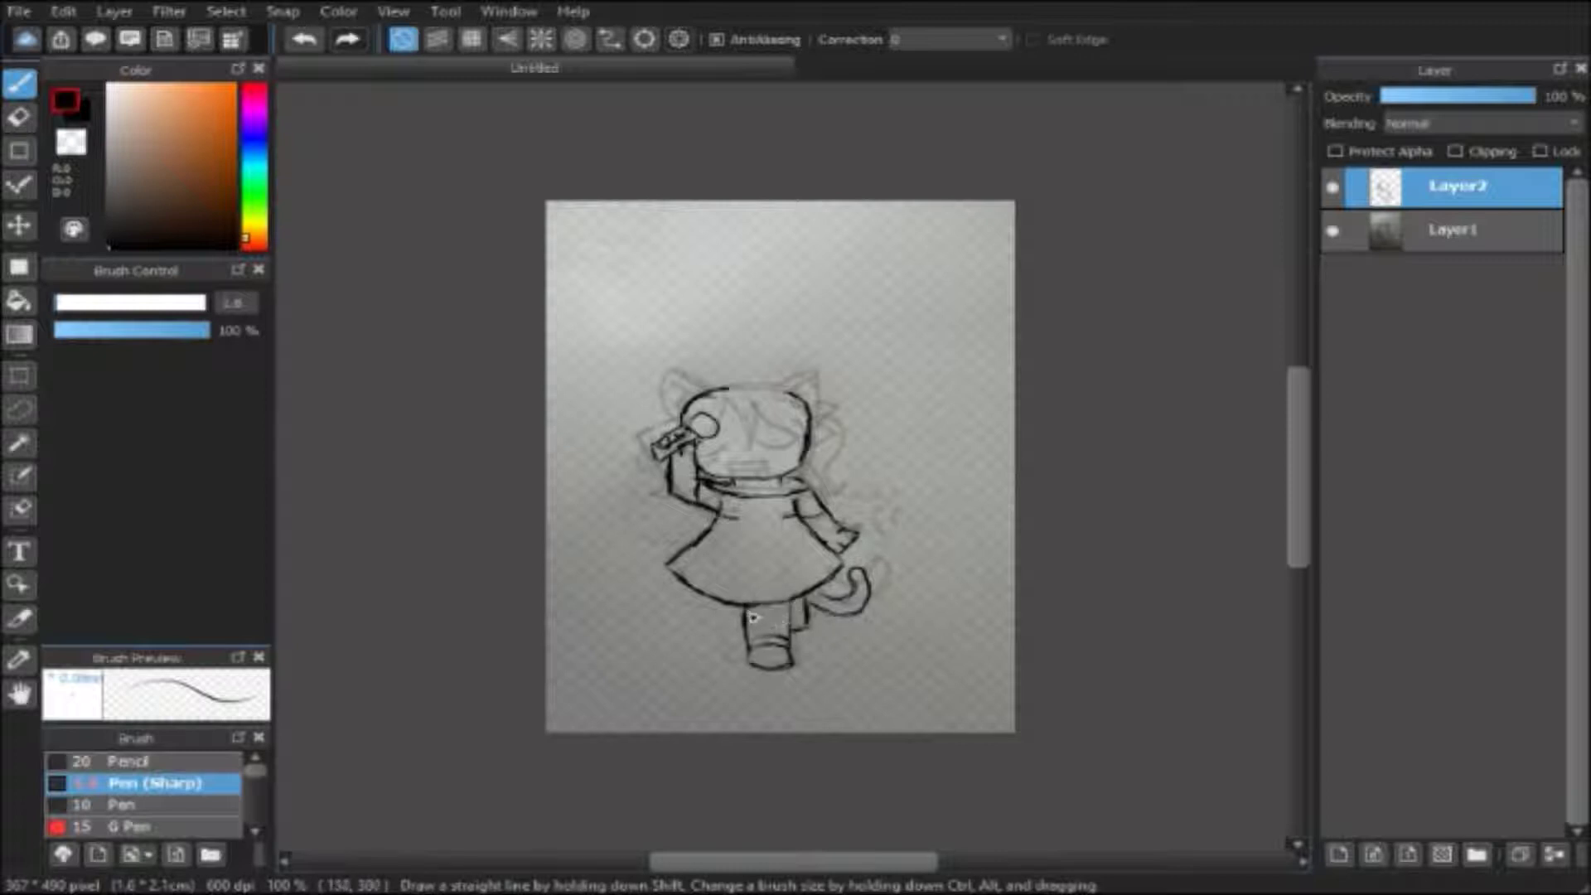
key("e")
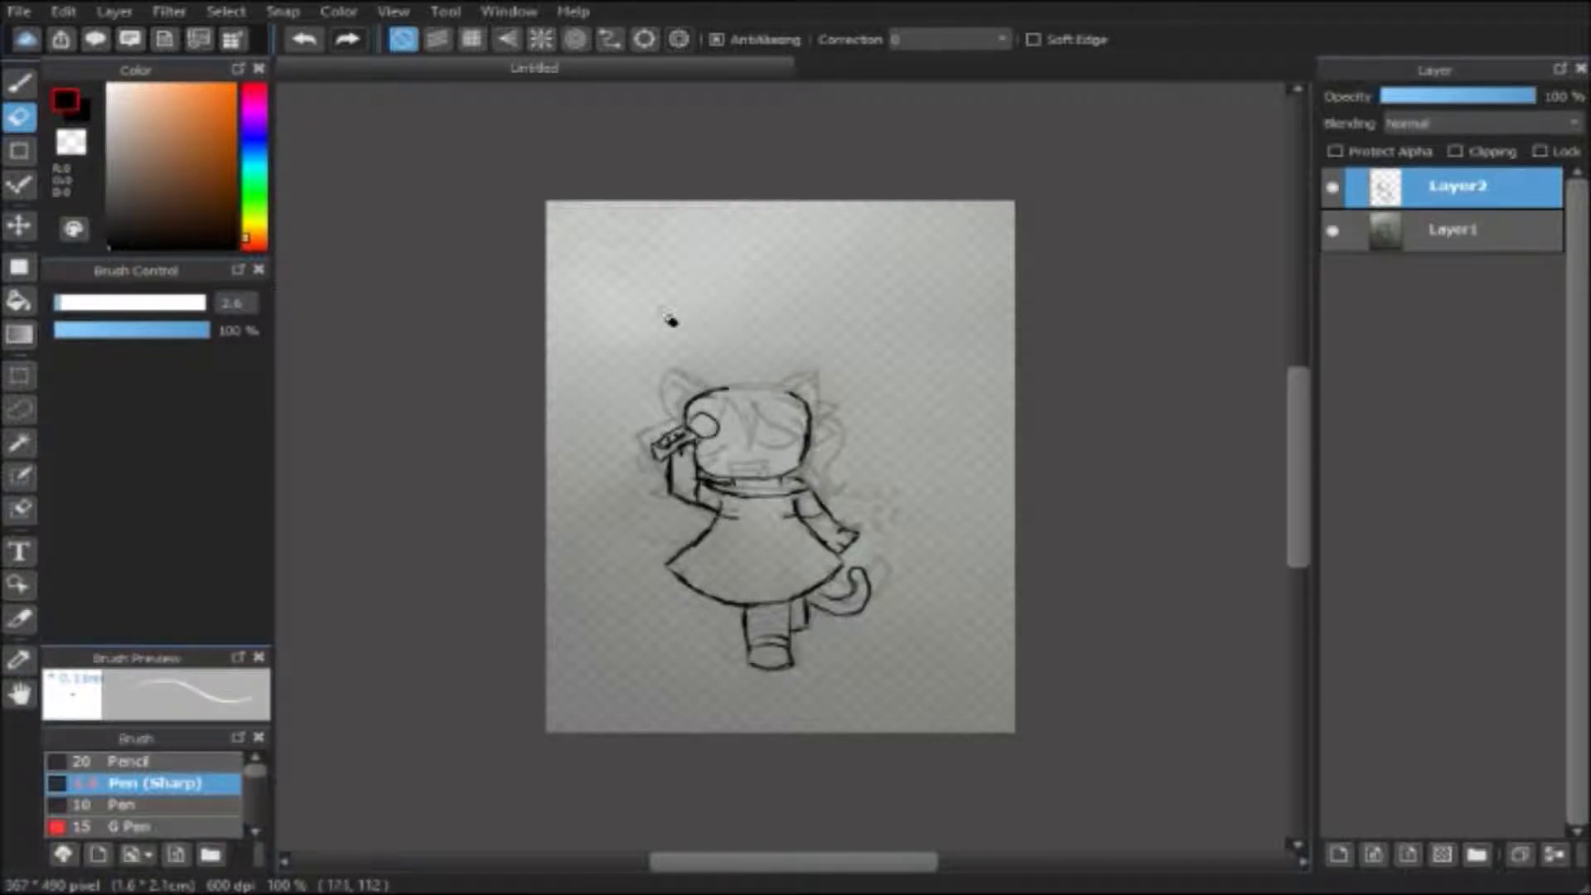
key("b")
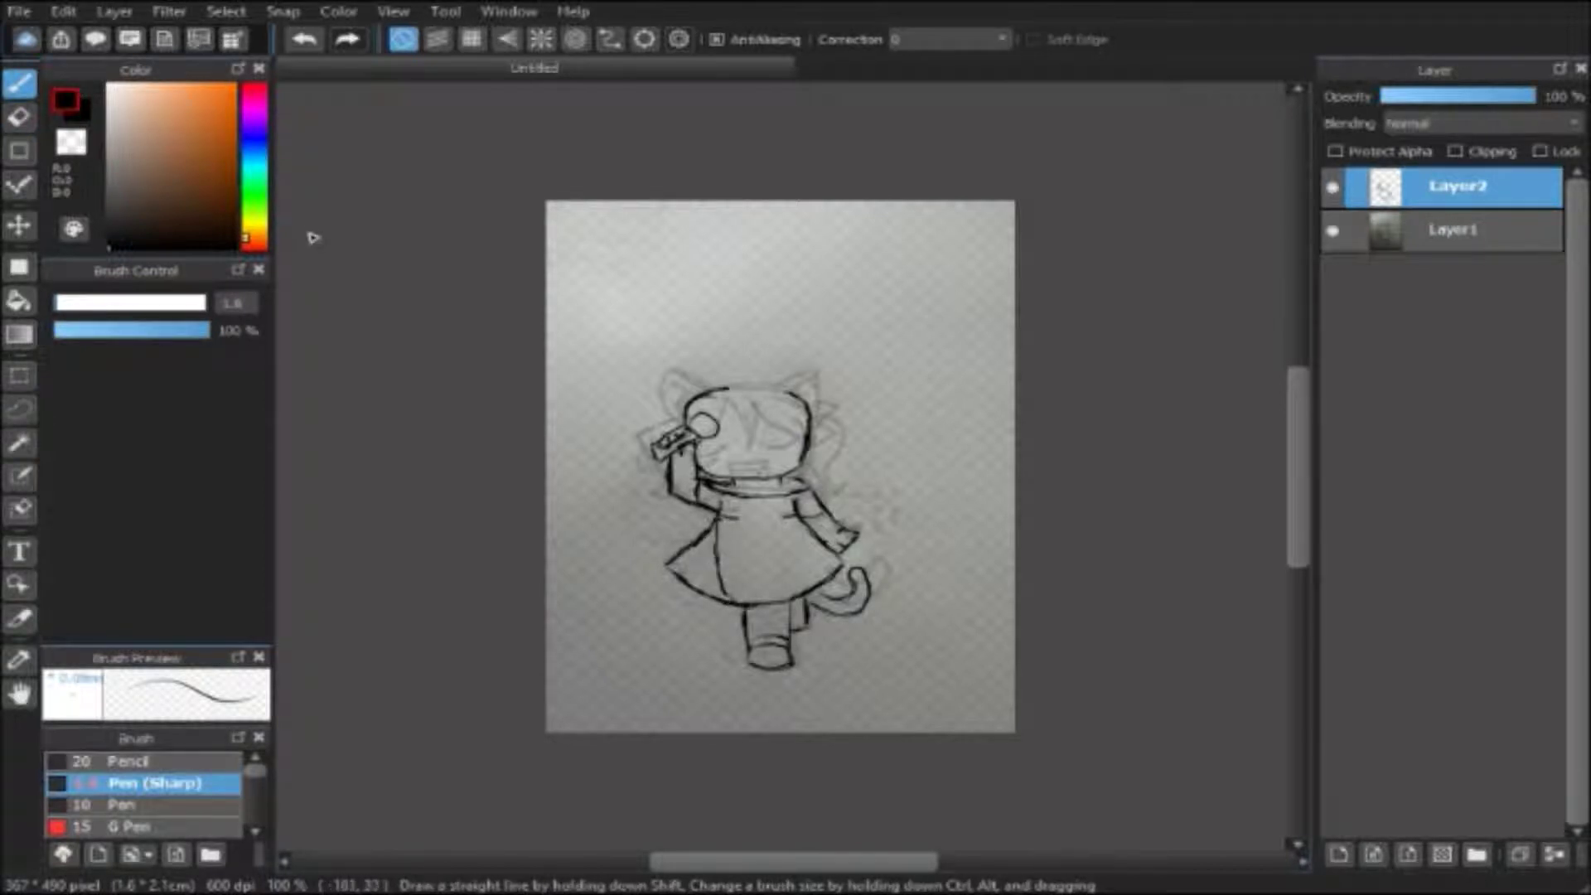
key("e")
mouse_move(721, 524)
left_mouse_down()
mouse_move(670, 580)
mouse_move(730, 609)
left_mouse_up()
key("b")
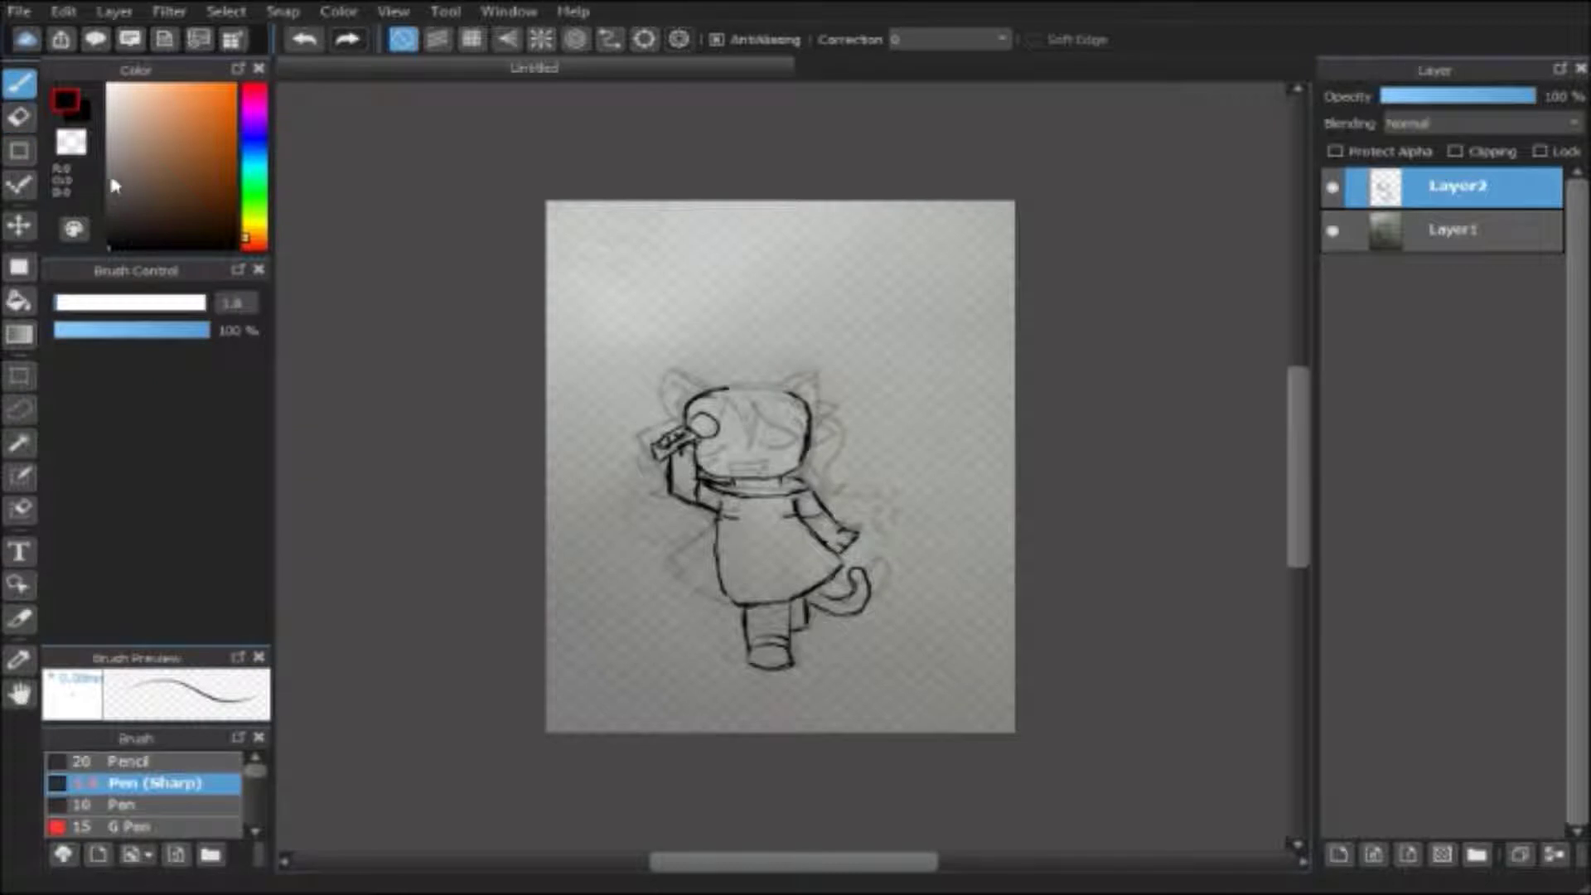
left_click_drag(721, 514, 745, 610)
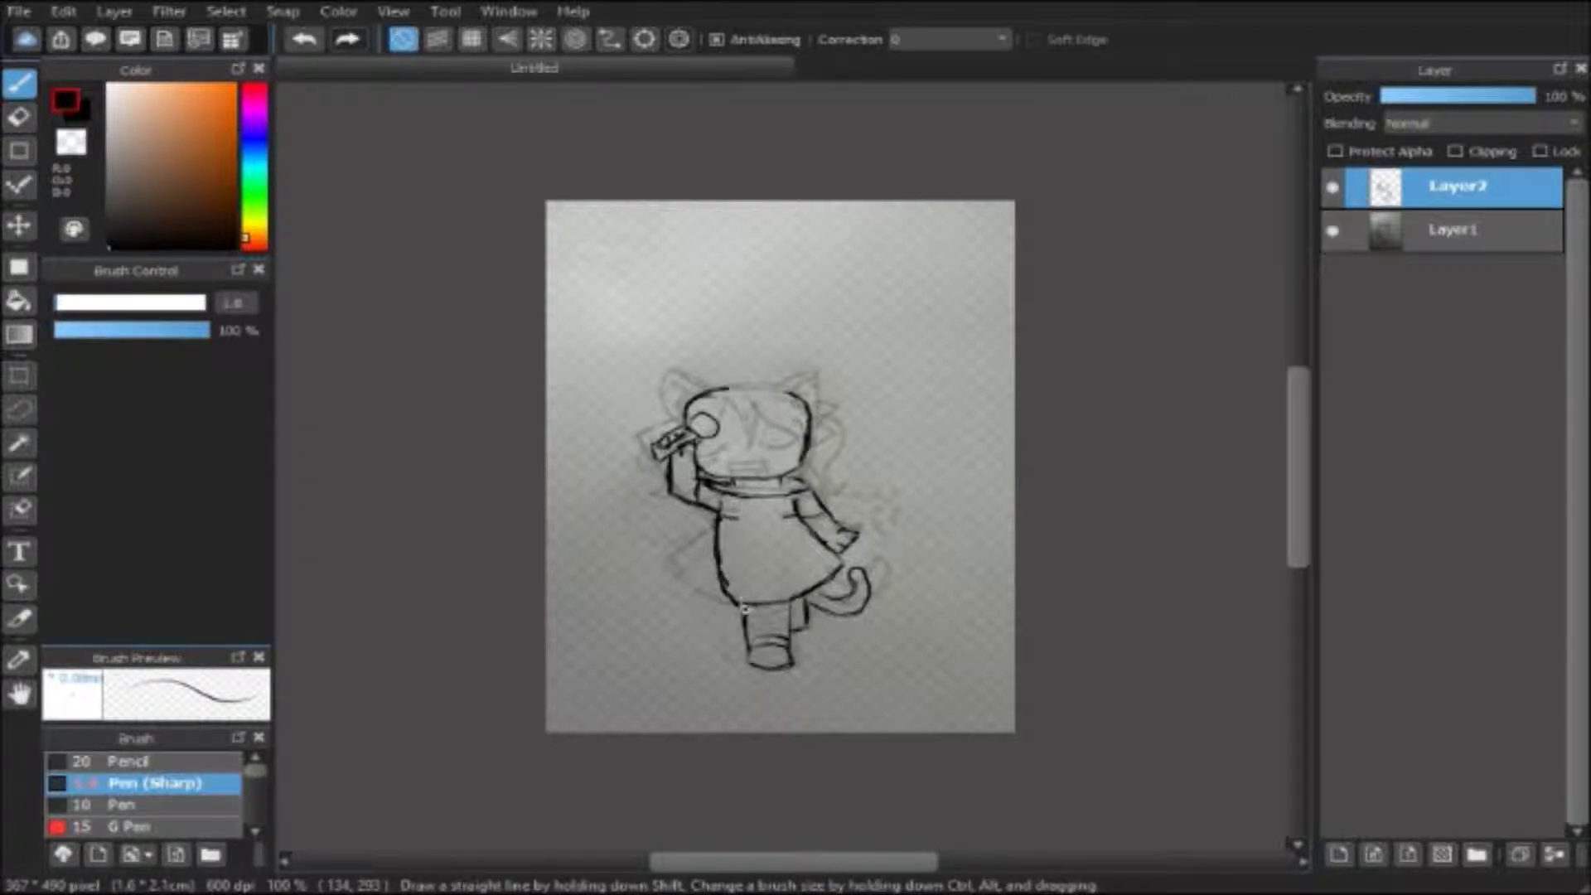
Step: Erase stray marks near the skirt's left line and redraw the right-arm hand darker
key("e")
mouse_move(744, 601)
left_mouse_down()
mouse_move(720, 550)
mouse_move(730, 587)
left_mouse_up()
key("b")
left_click_drag(845, 511, 837, 537)
Step: On a new Layer3, ink both cat ears, a stroke by the right ear and the left eye's pupil
left_click(1339, 853)
left_click_drag(816, 385, 820, 423)
mouse_move(700, 383)
left_mouse_down()
mouse_move(668, 392)
mouse_move(688, 431)
mouse_move(696, 406)
mouse_move(685, 414)
left_mouse_up()
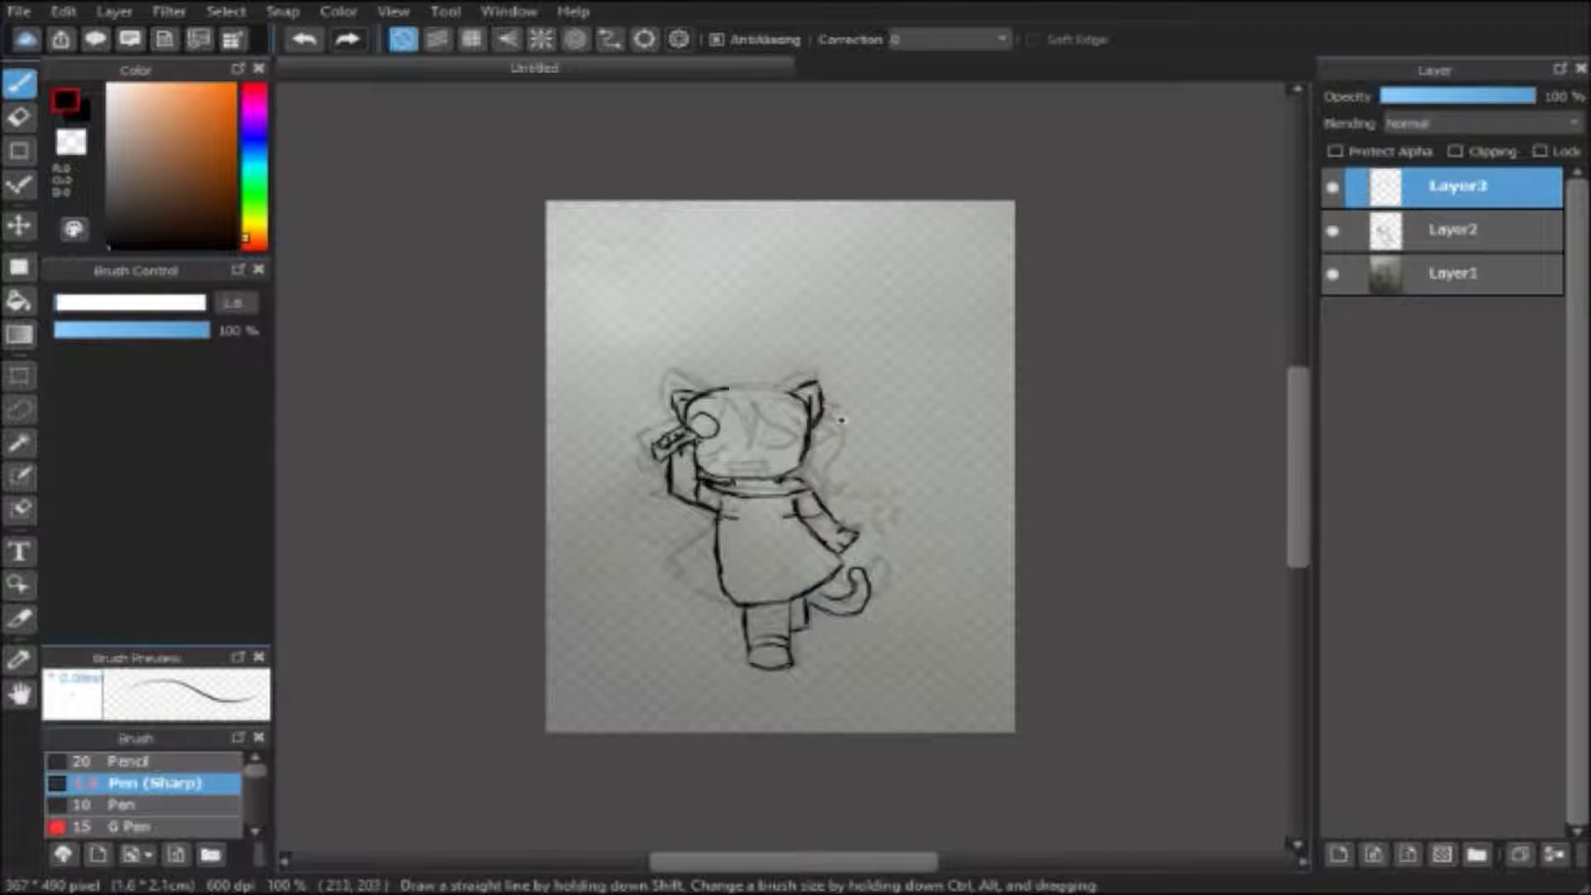
left_click_drag(821, 424, 840, 426)
left_click_drag(697, 414, 704, 422)
mouse_move(827, 411)
left_mouse_down()
mouse_move(854, 490)
mouse_move(837, 501)
mouse_move(808, 485)
mouse_move(847, 481)
left_mouse_up()
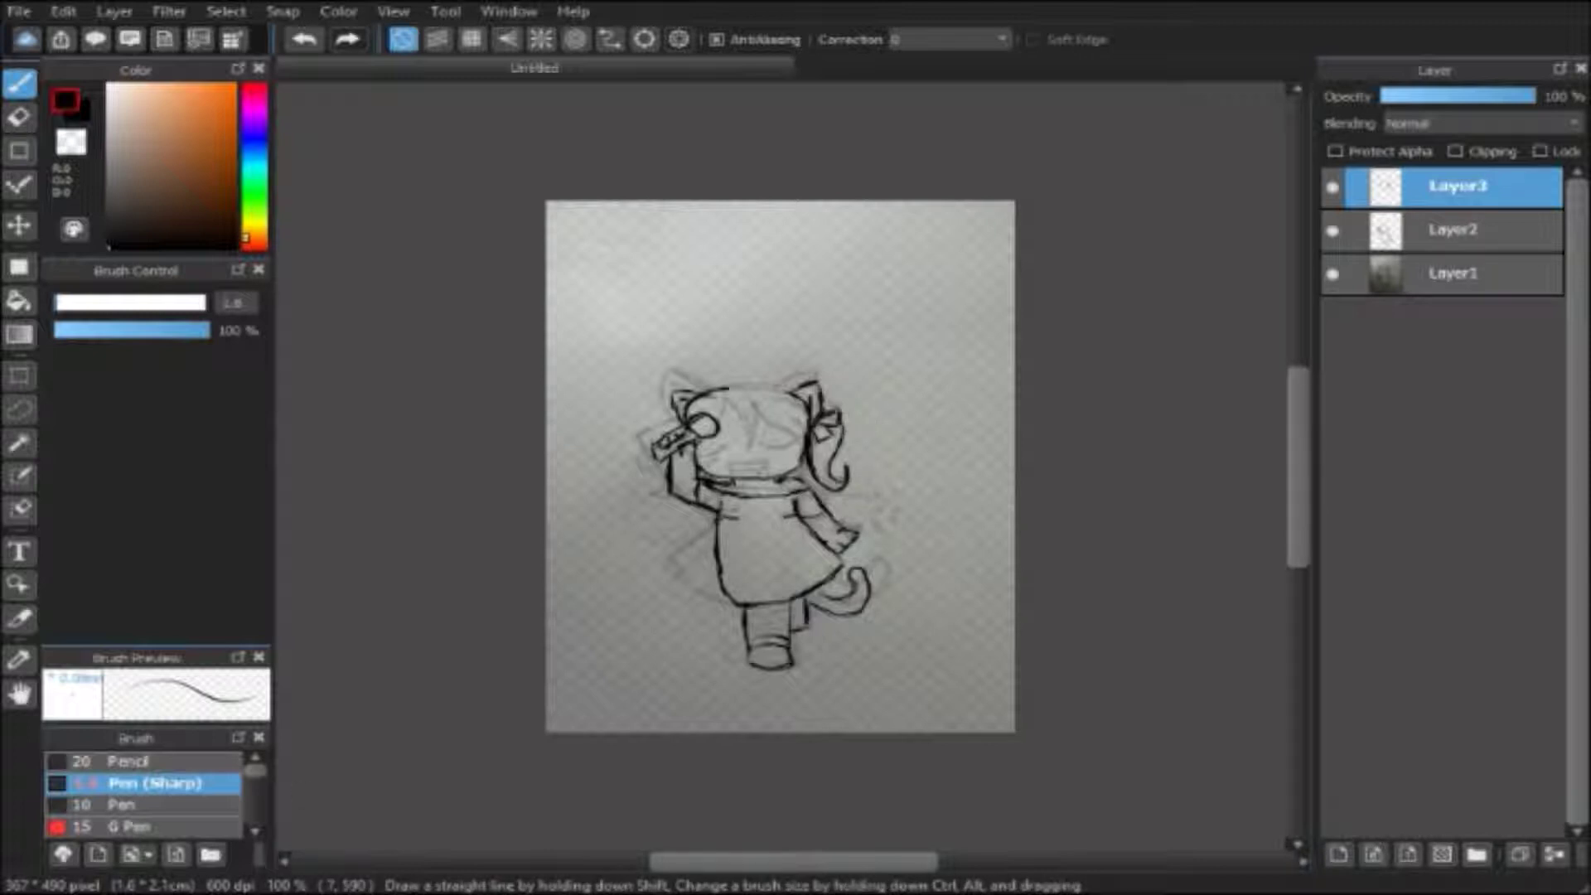
Step: Shrink the eraser, then ink hair bangs over the face, re-stroke the head top and add a waist dash
key("e")
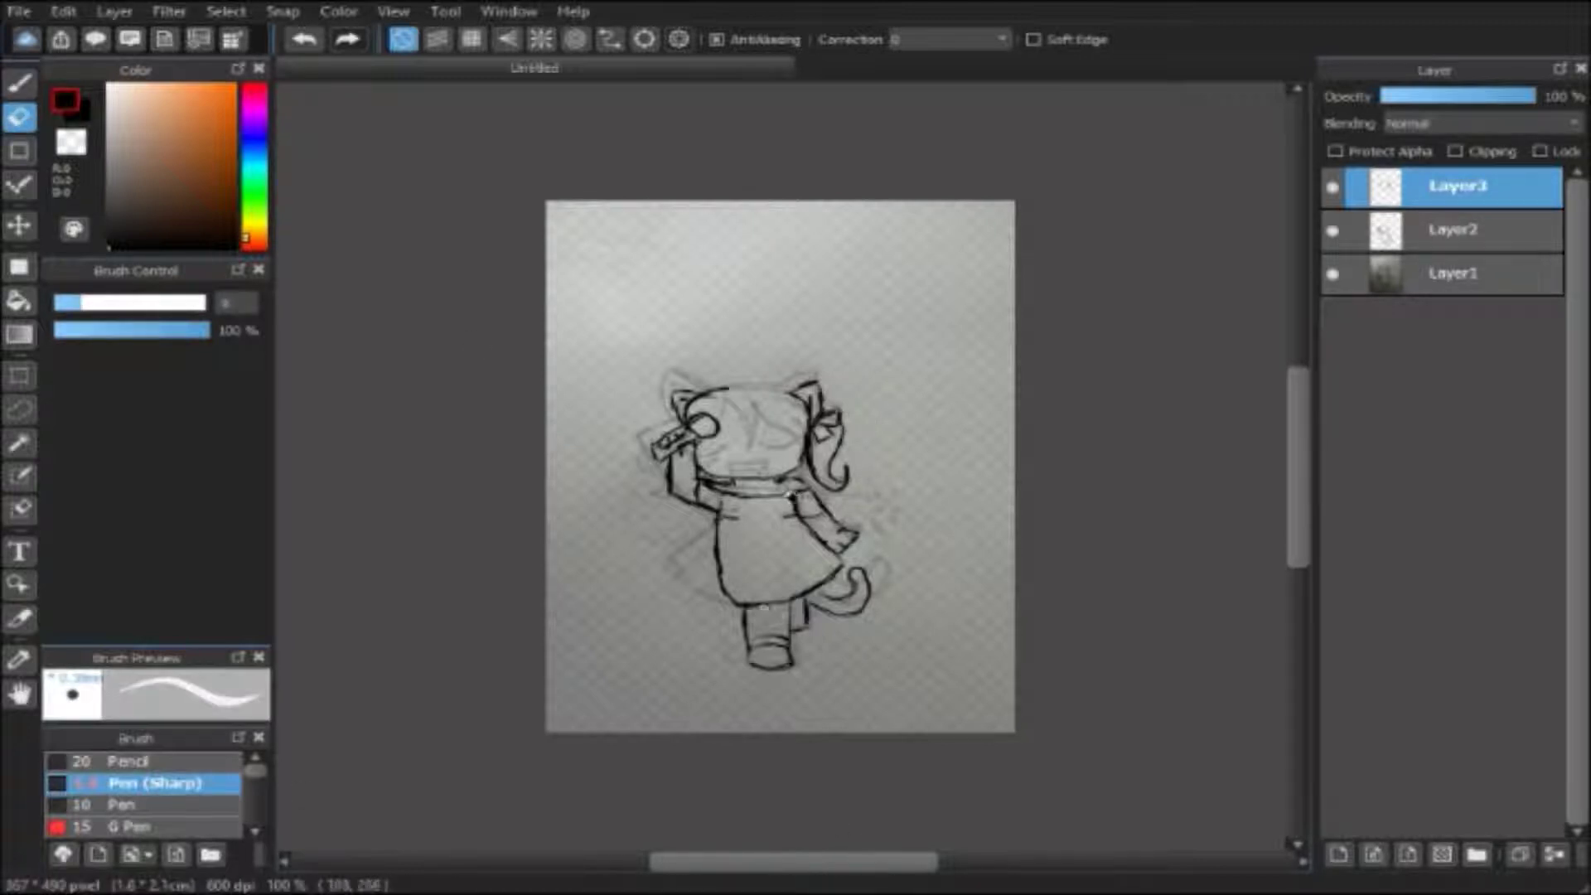
key("bracketleft")
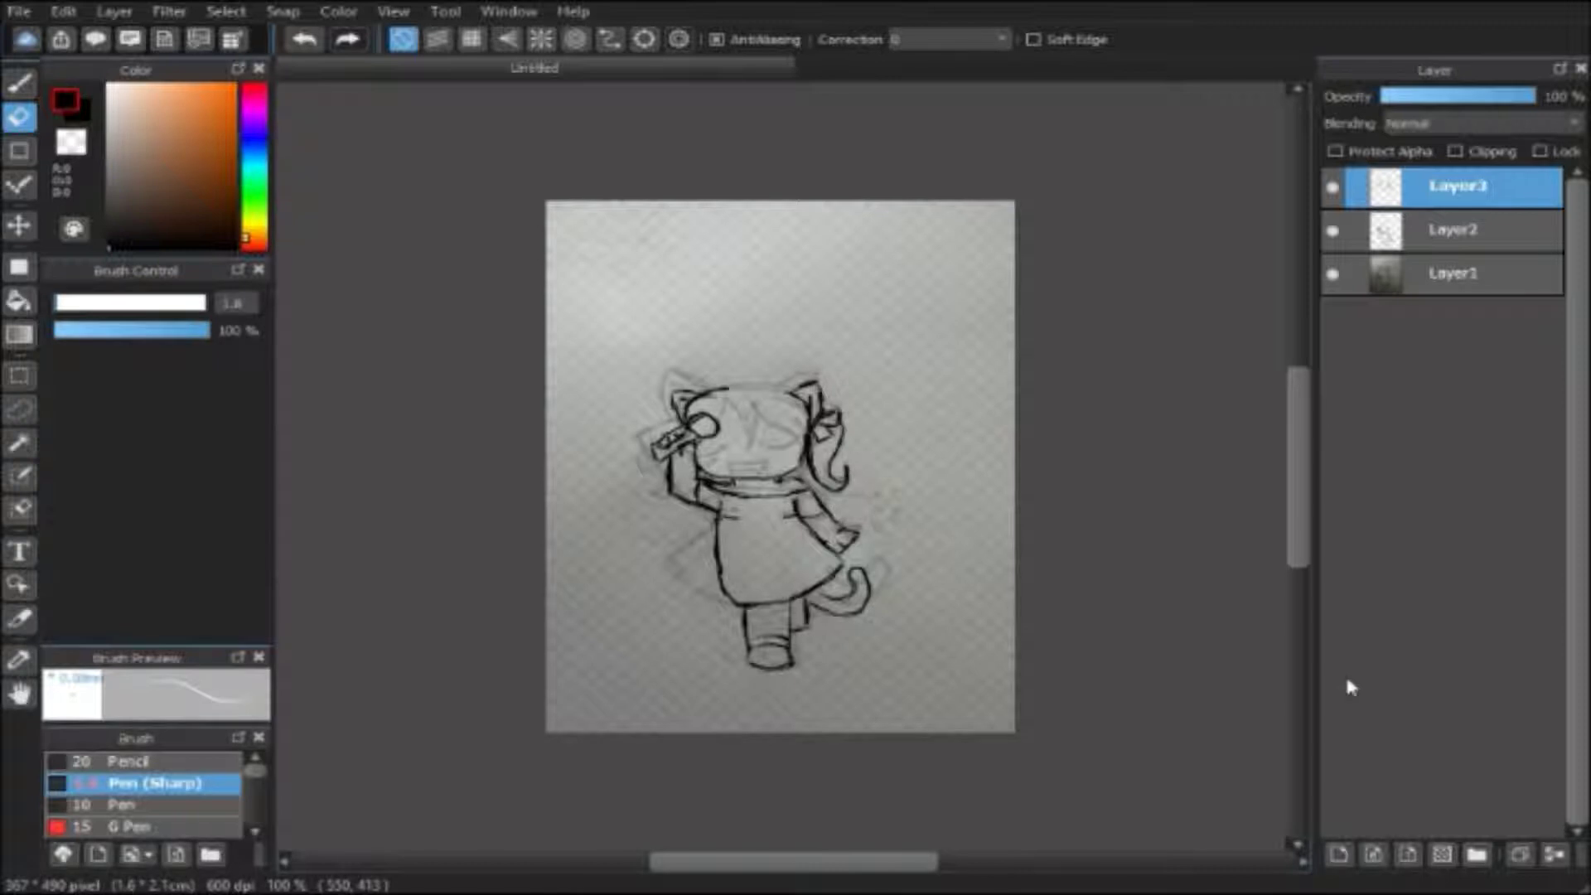
key("b")
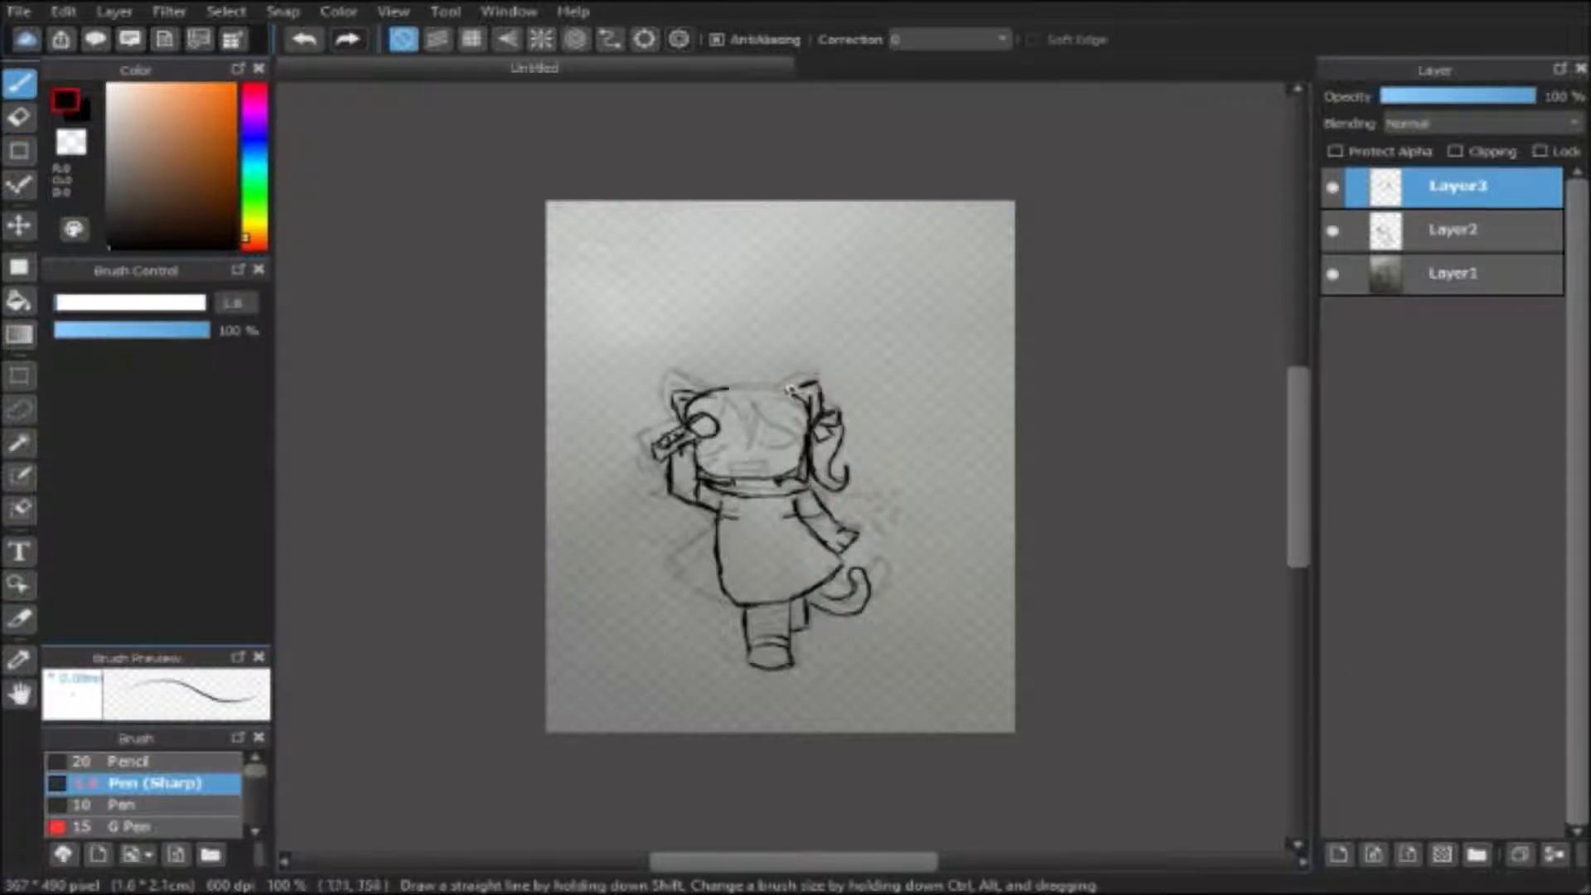
mouse_move(767, 424)
left_mouse_down()
mouse_move(795, 453)
mouse_move(767, 451)
left_mouse_up()
mouse_move(730, 401)
left_mouse_down()
mouse_move(758, 448)
mouse_move(737, 414)
left_mouse_up()
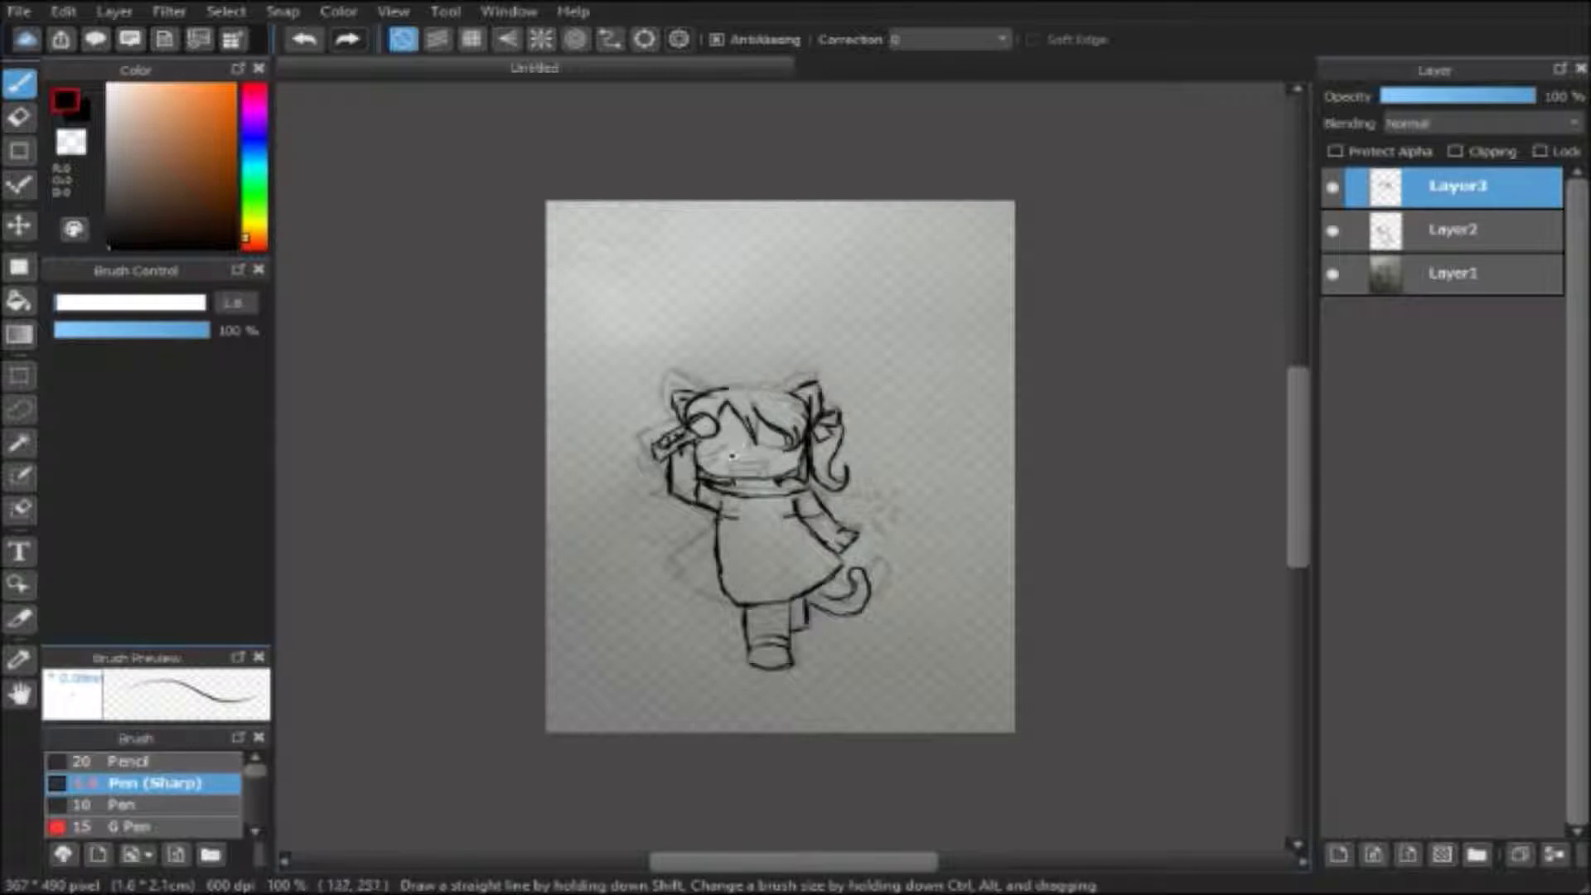
left_click_drag(808, 385, 717, 391)
left_click_drag(722, 519, 736, 518)
Step: On a new Layer4, draw a wide open mouth with teeth
left_click(1339, 855)
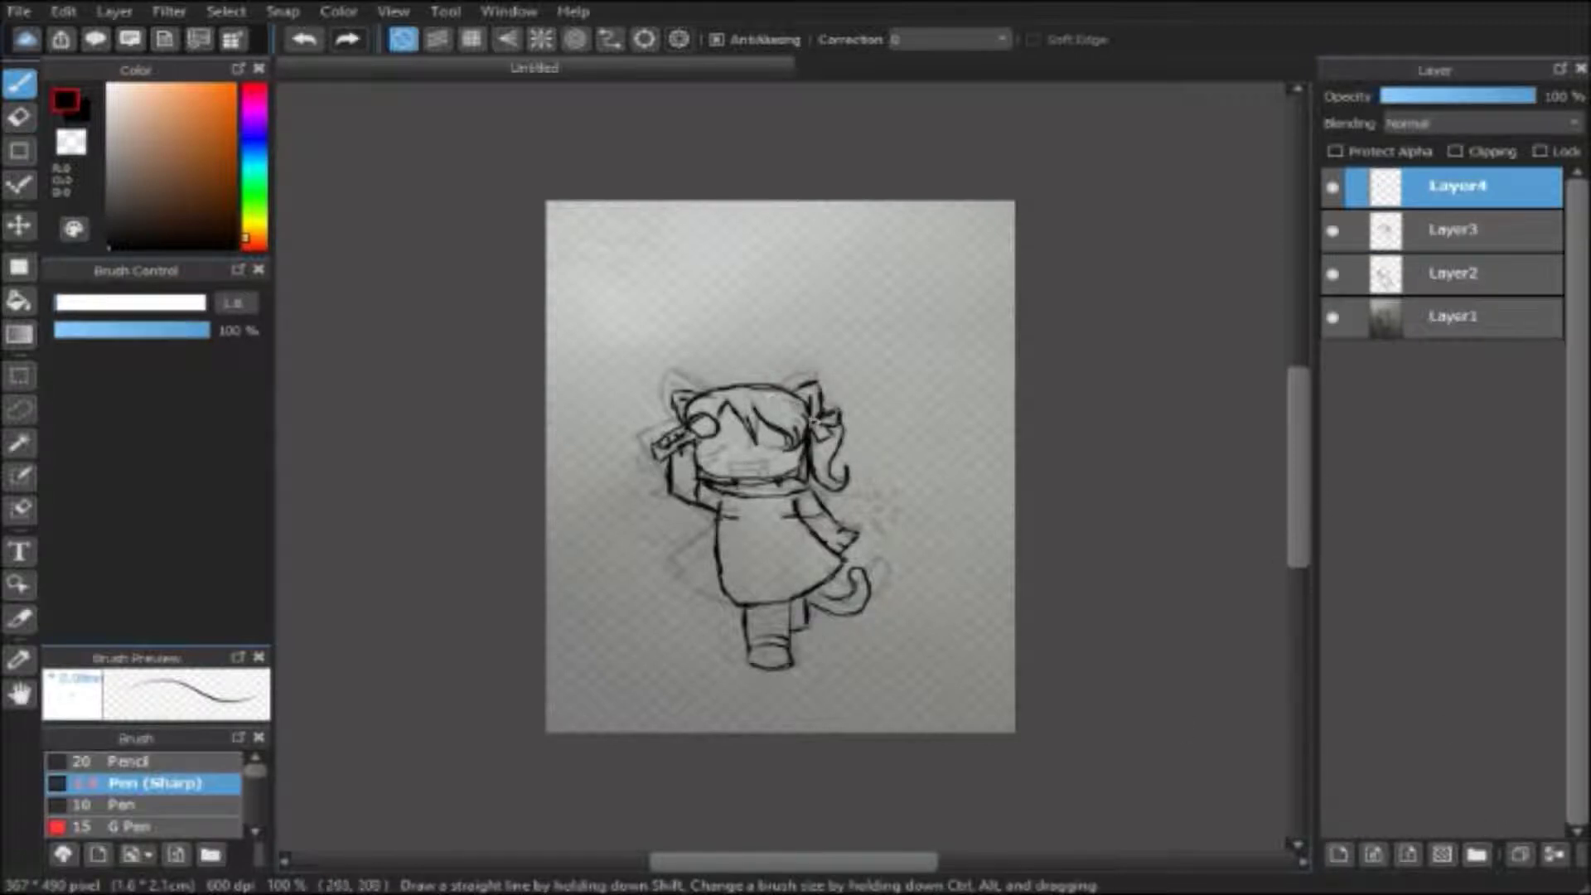
left_click_drag(745, 464, 768, 469)
left_click(307, 40)
mouse_move(733, 466)
left_mouse_down()
mouse_move(773, 465)
mouse_move(766, 479)
left_mouse_up()
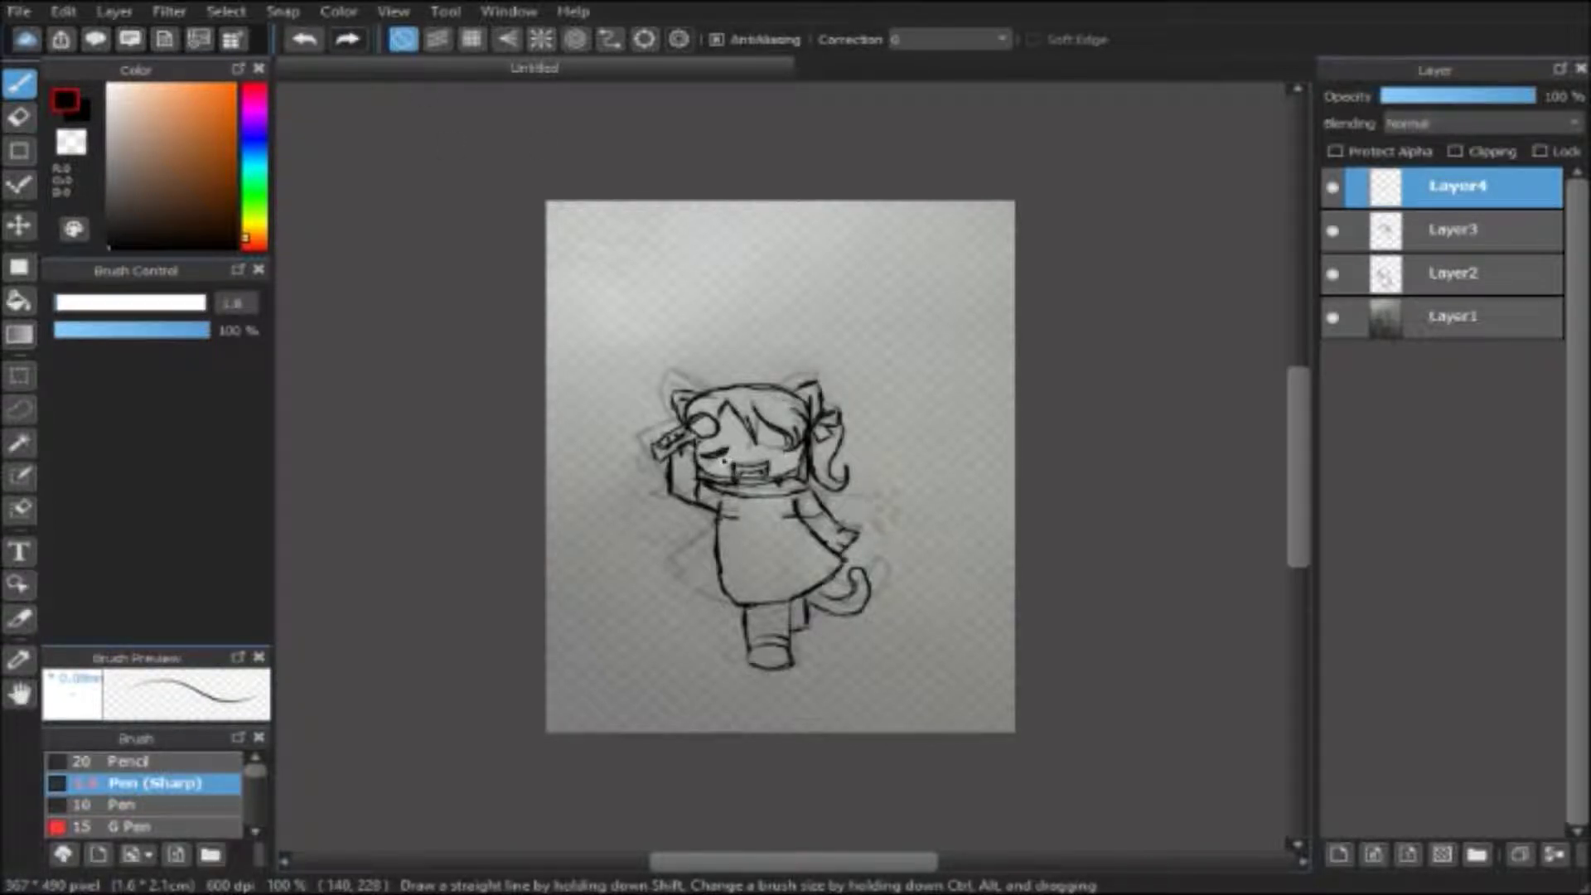
Step: Add eye details, darken the mouth lines and line the bottom of the foot
left_click_drag(770, 451, 799, 450)
left_click(304, 39)
left_click_drag(733, 481, 752, 486)
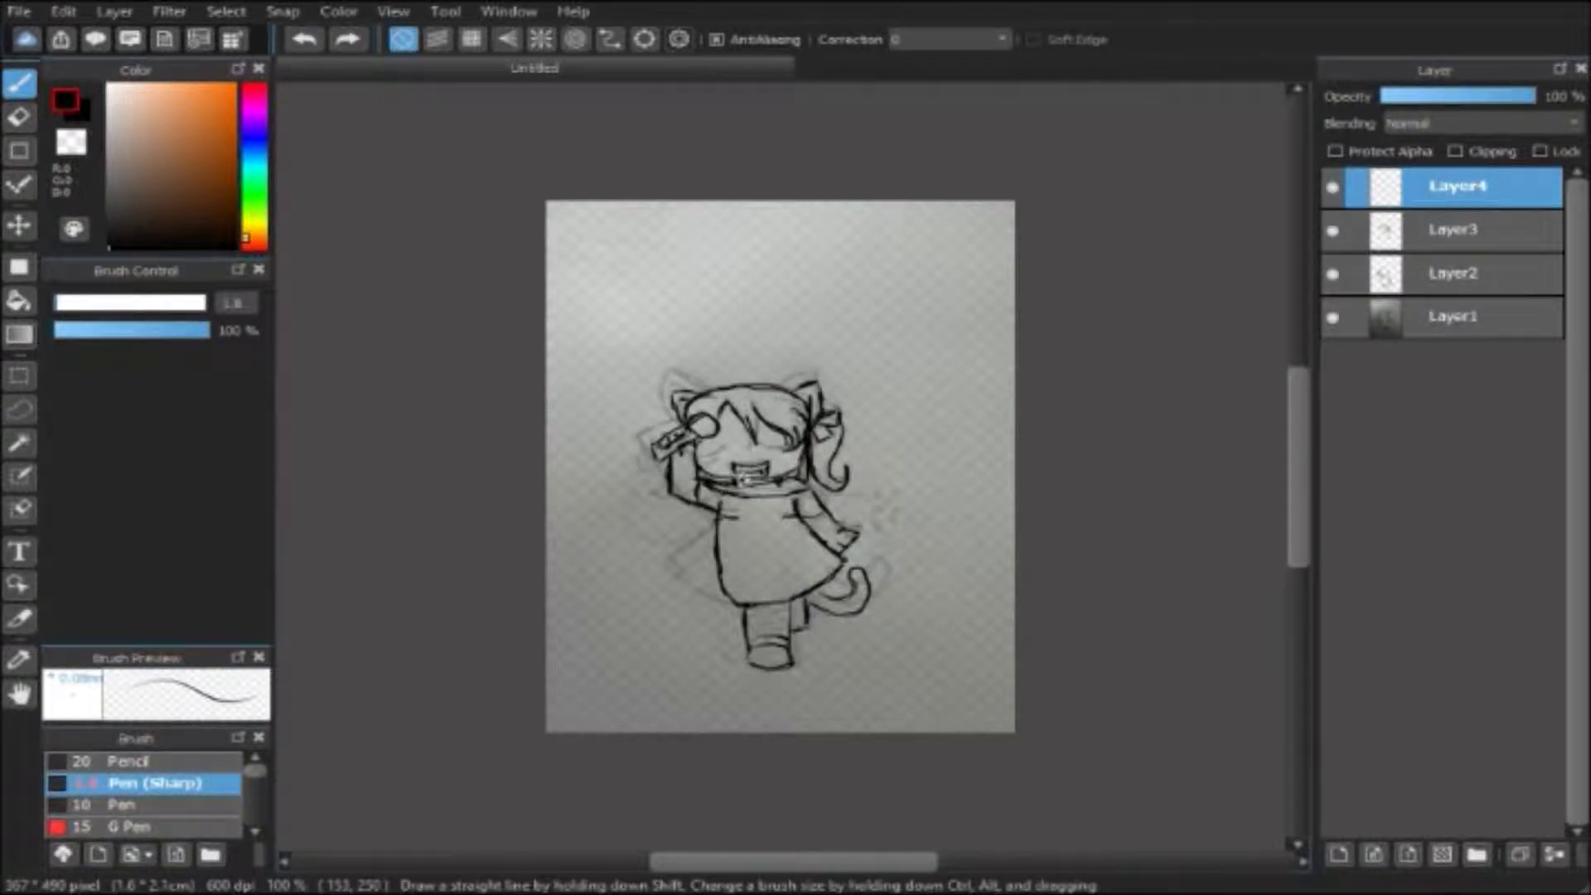
left_click_drag(717, 456, 698, 452)
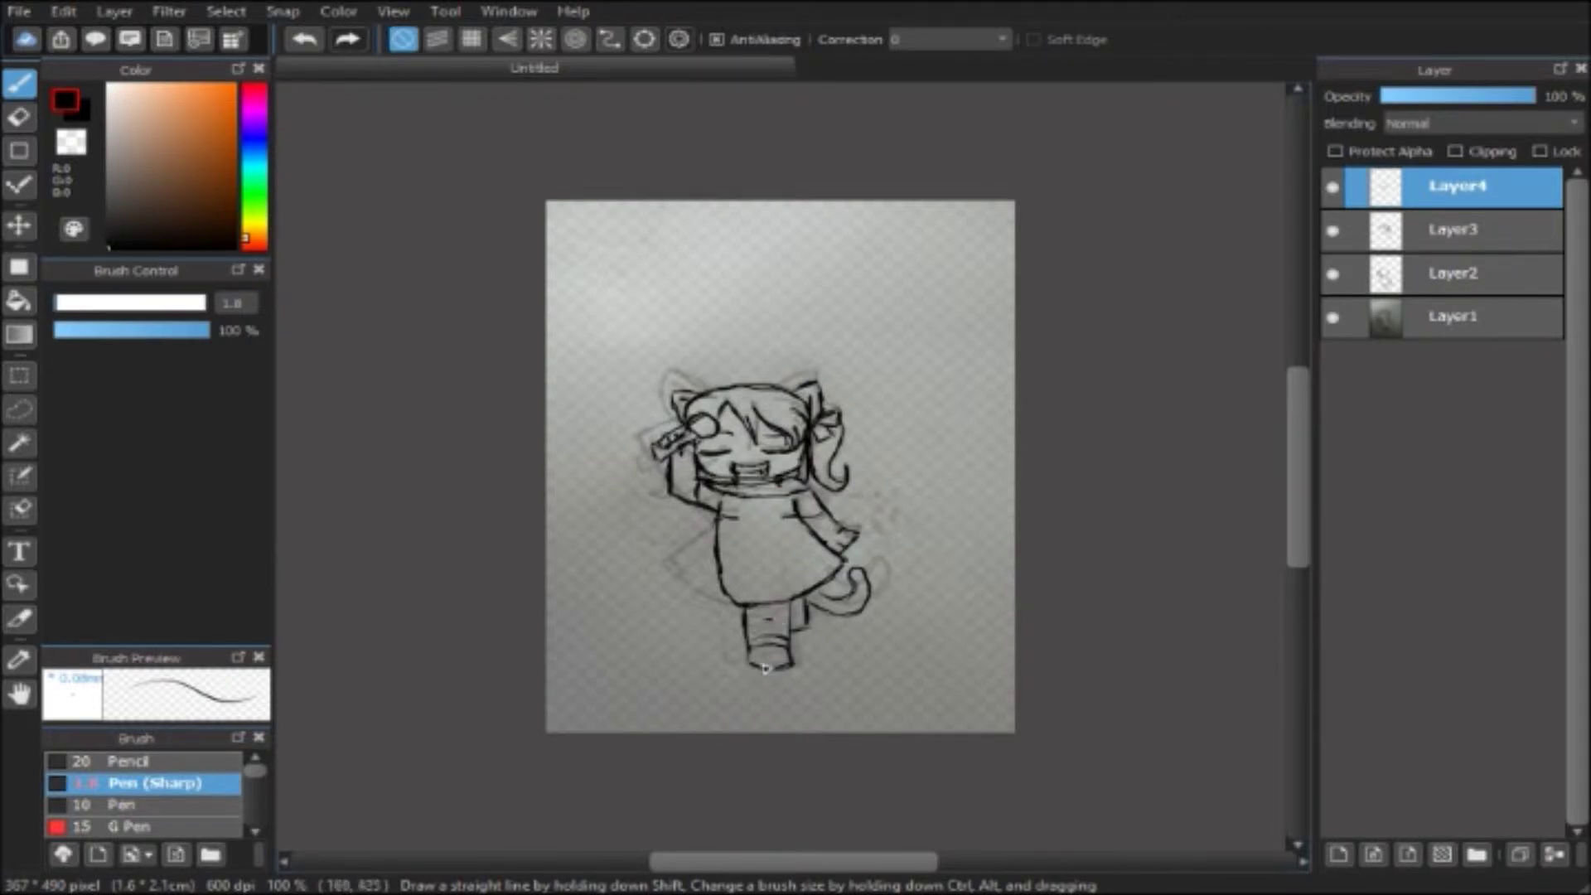
left_click_drag(751, 661, 800, 658)
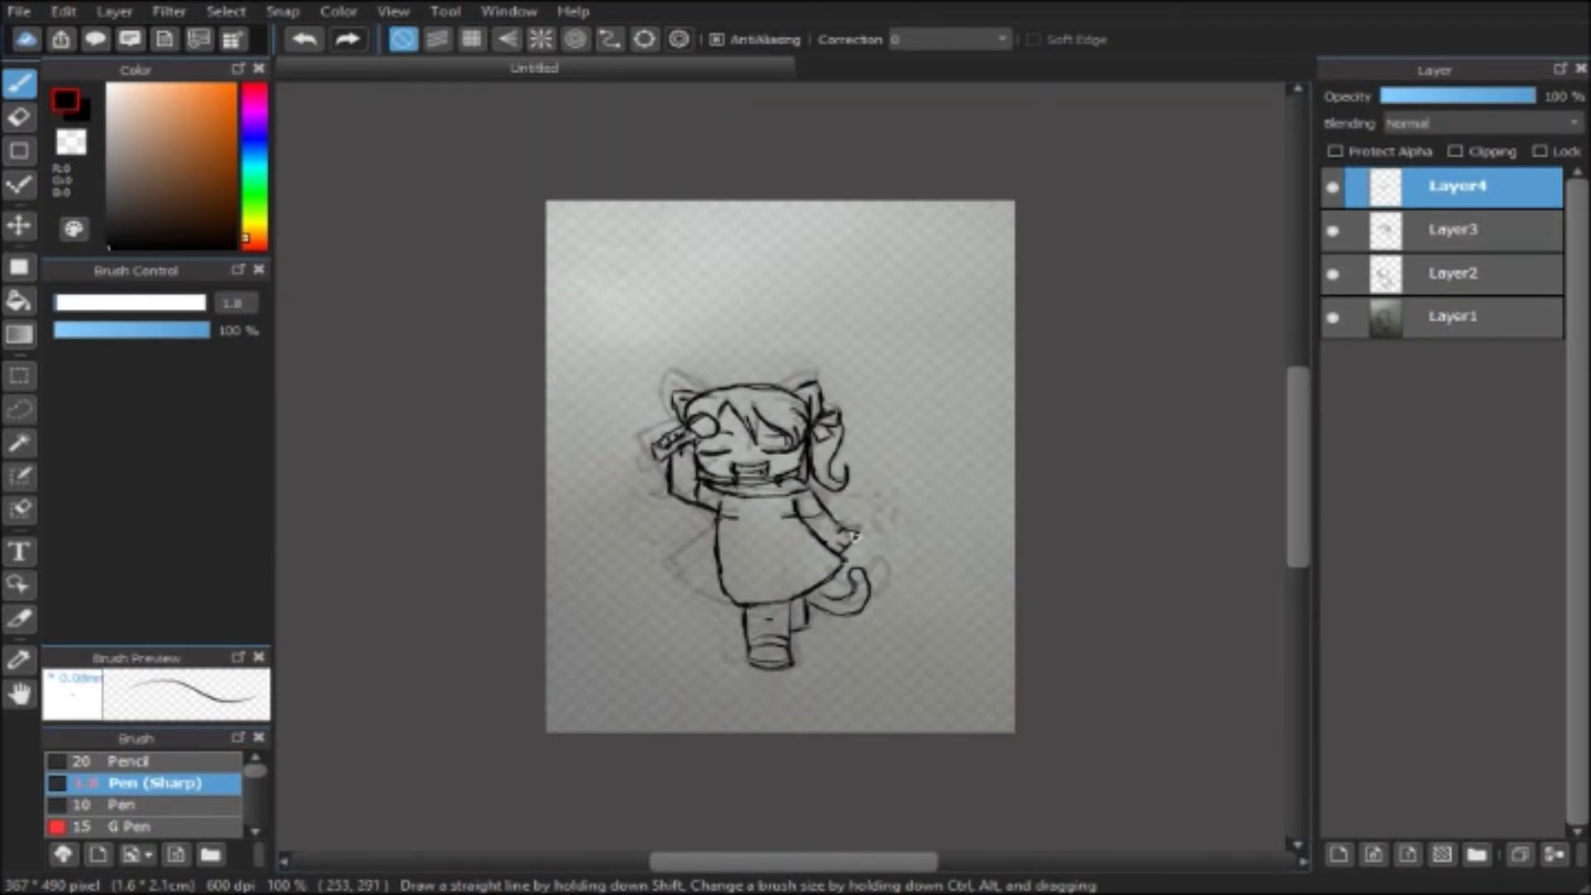